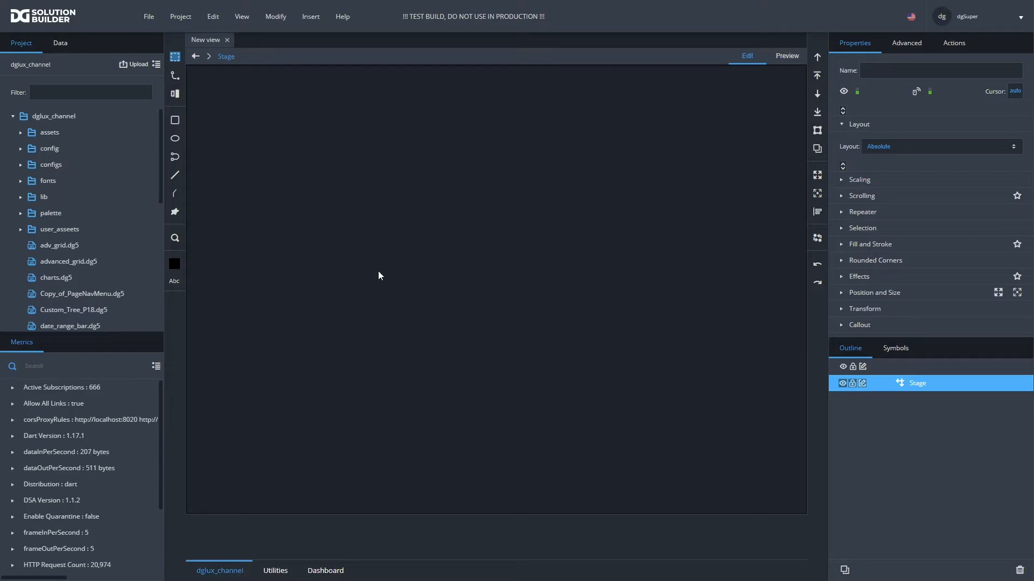
- Switch to the DGLogik download page in Chrome and examine the DSLinks list for the Haystack / SkySpark link
key(alt+Tab)
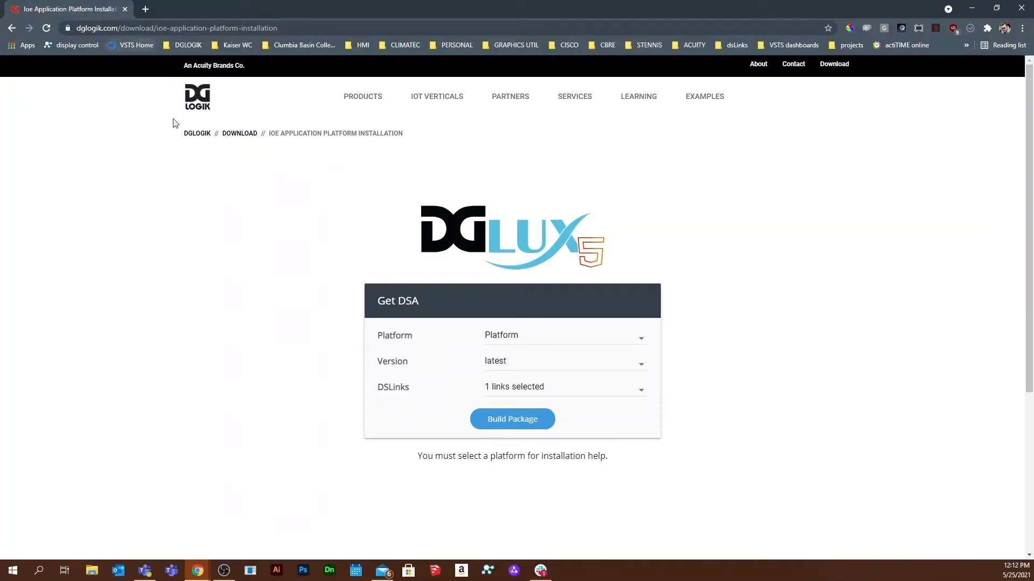
scroll(215, 198, down, 1)
scroll(215, 198, down, 1)
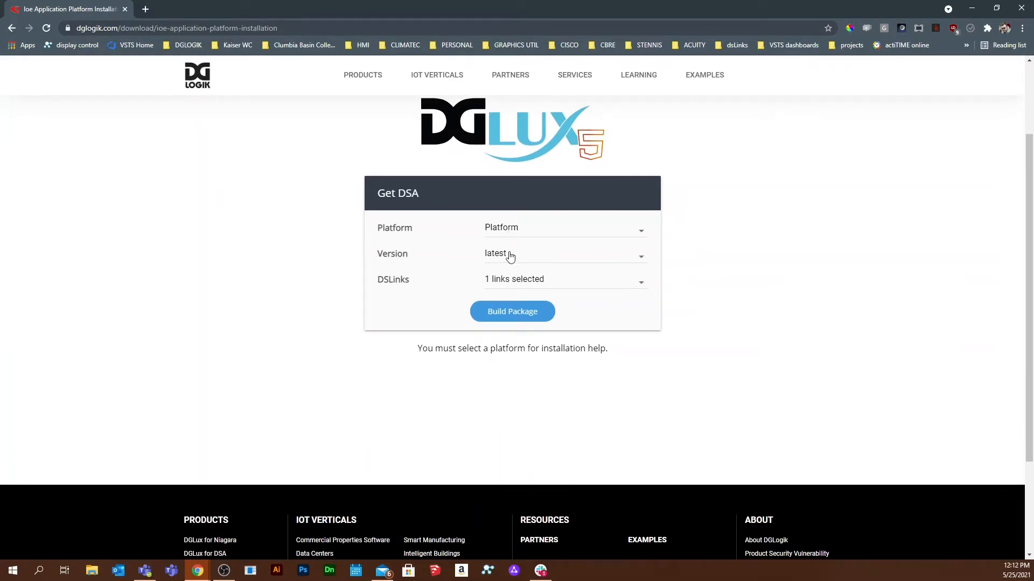
click(515, 281)
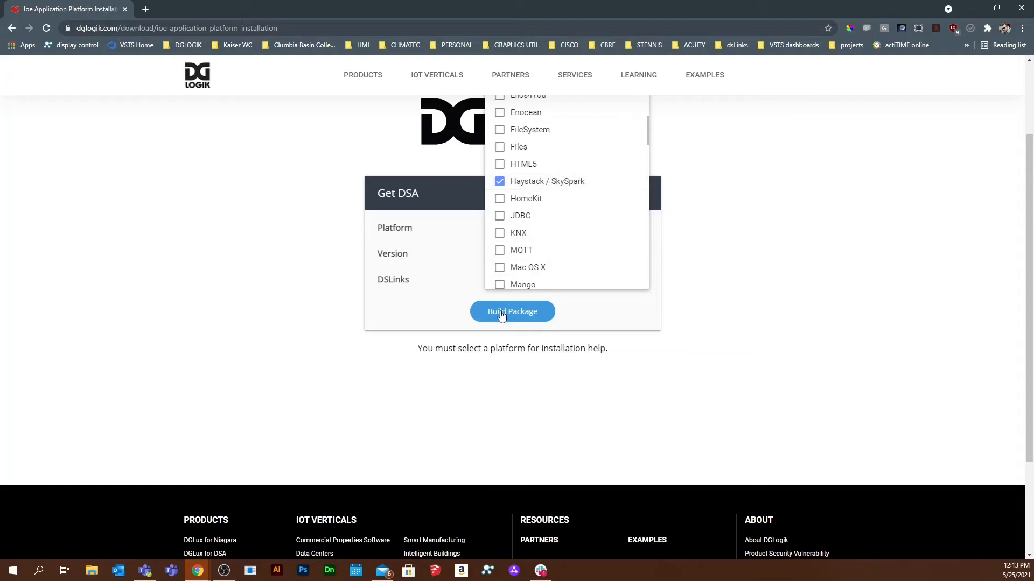
click(277, 319)
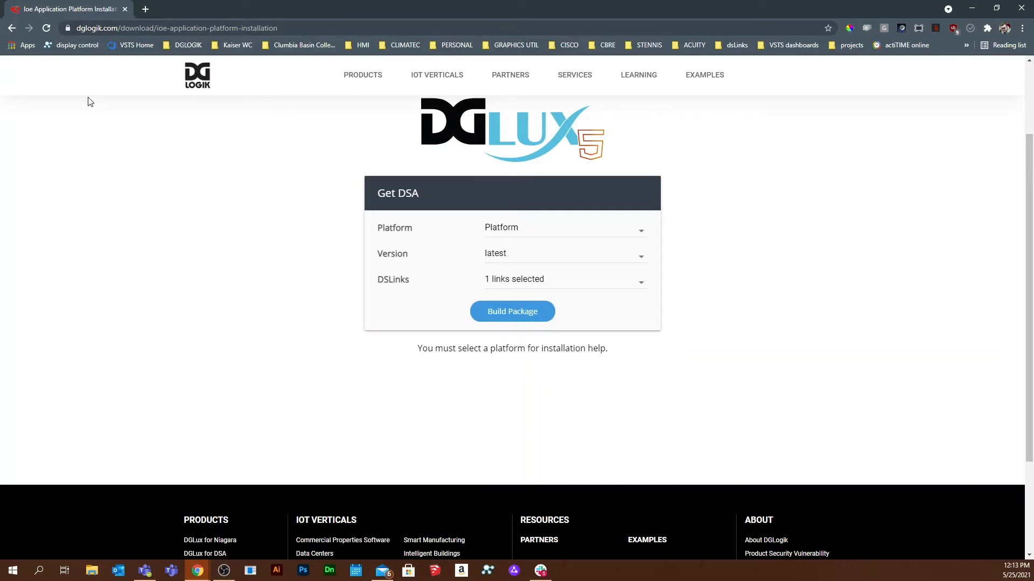
key(alt+Tab)
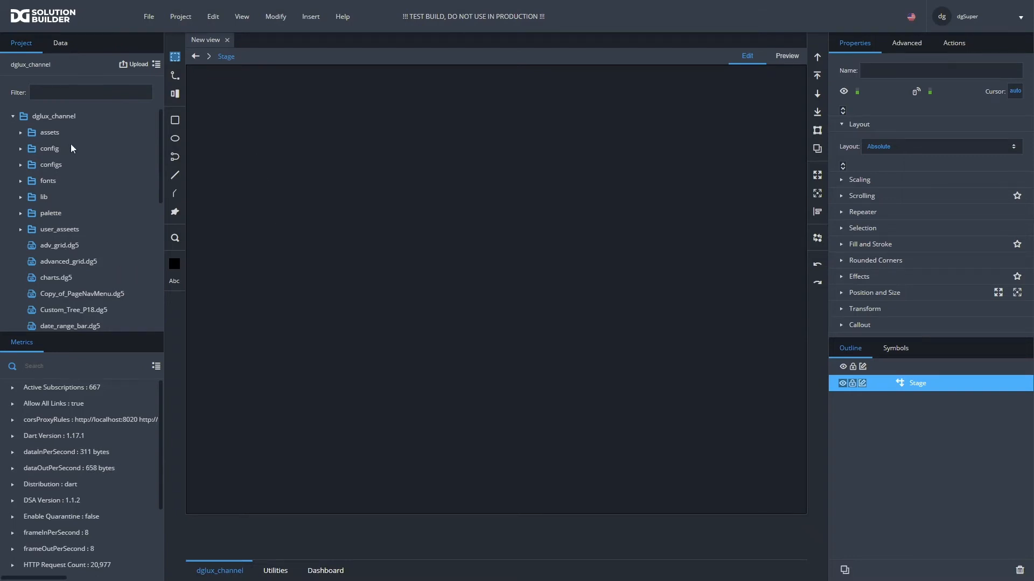
- Open the form for installing a link from the repository on the sys > links data node
click(60, 46)
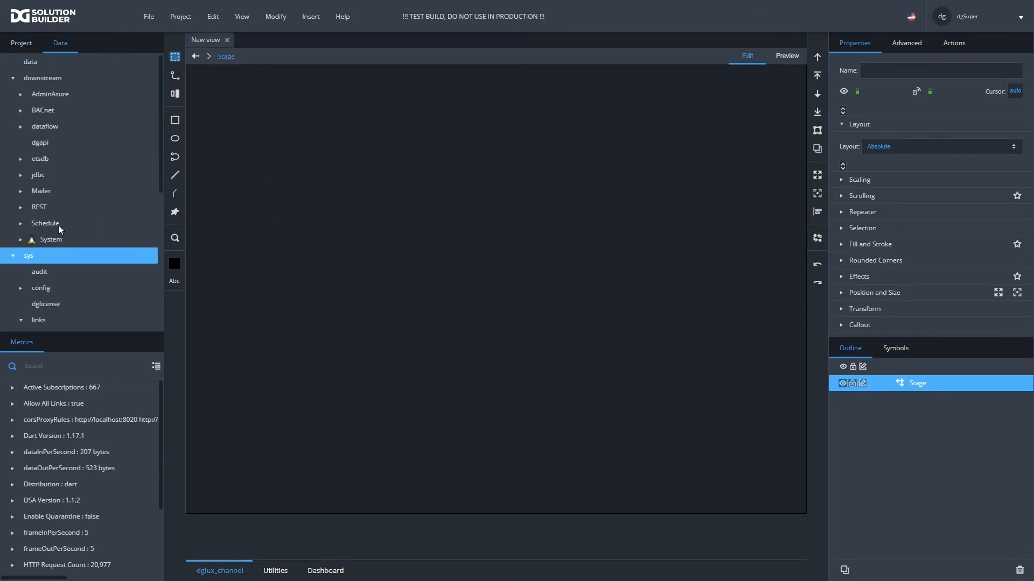
scroll(50, 248, down, 2)
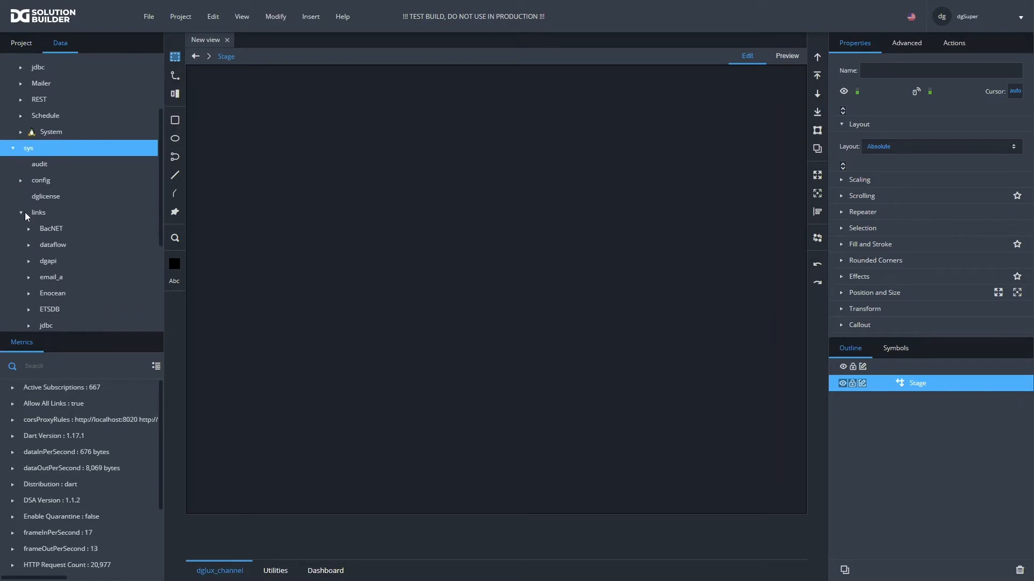
click(39, 212)
right_click(39, 212)
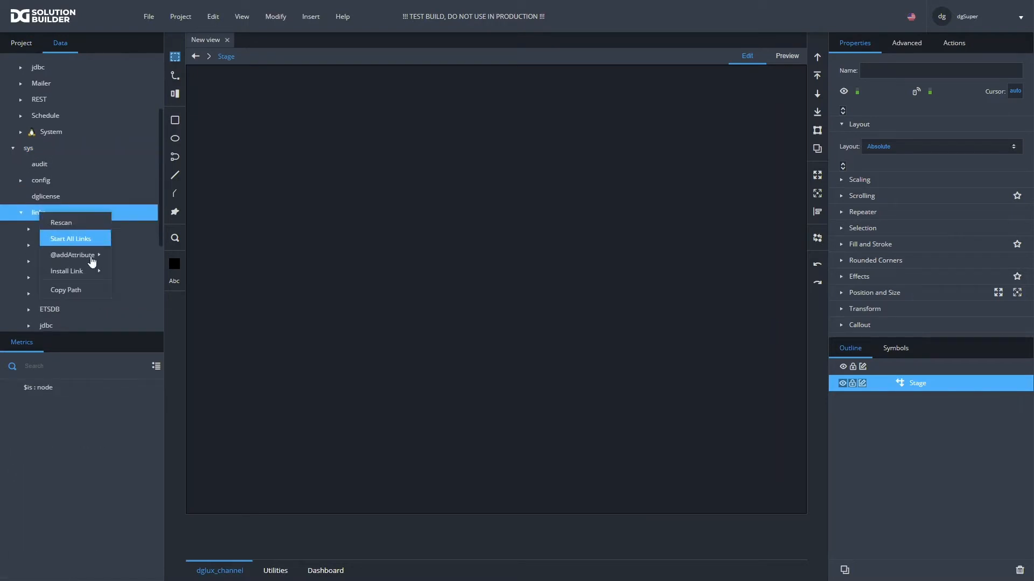
mouse_move(89, 270)
mouse_move(121, 271)
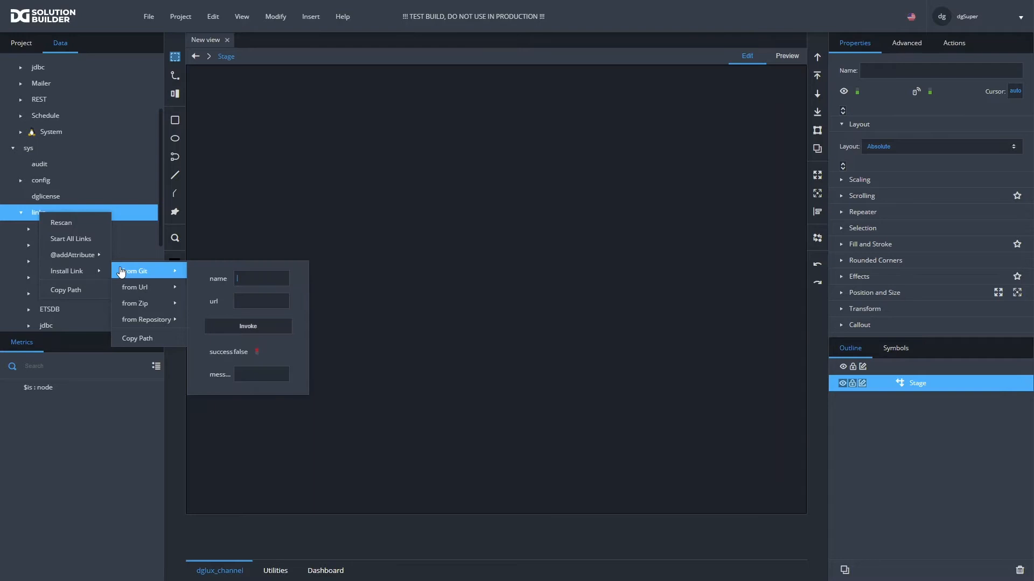
mouse_move(154, 318)
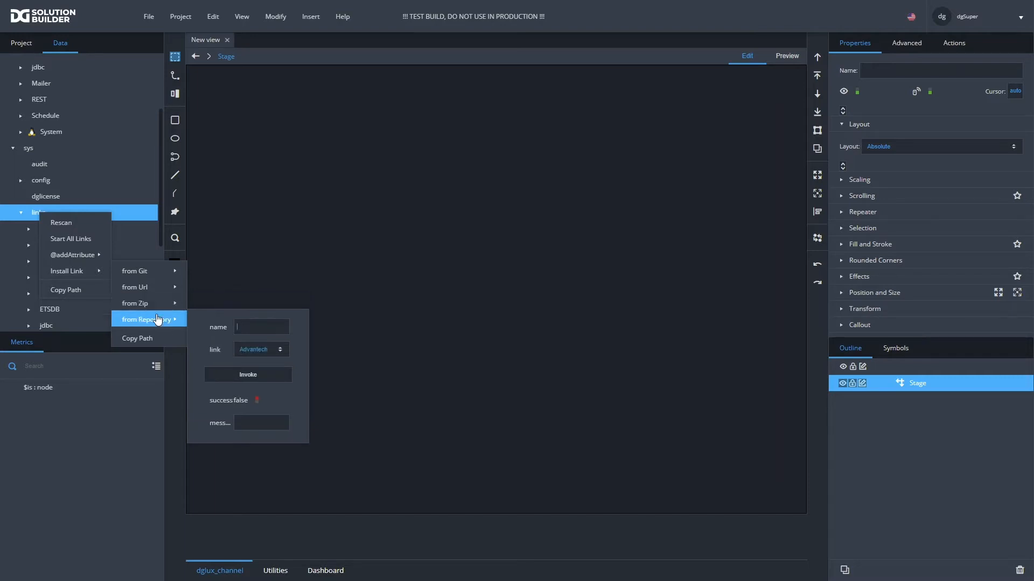
- Install the Haystack / SkySpark link from the repository under the name Skyspark
click(247, 323)
text(Skyspark)
click(247, 351)
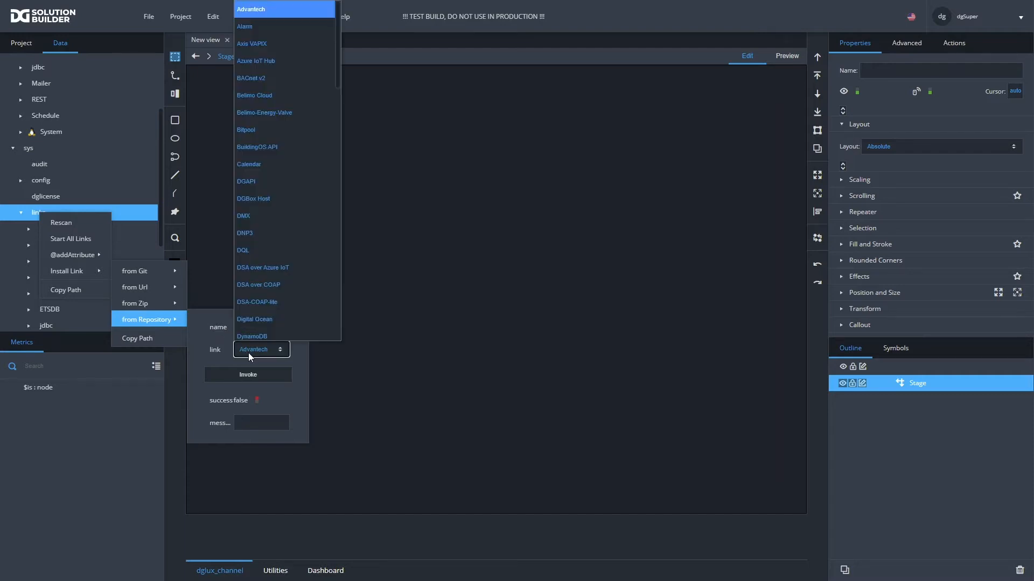
scroll(272, 248, down, 4)
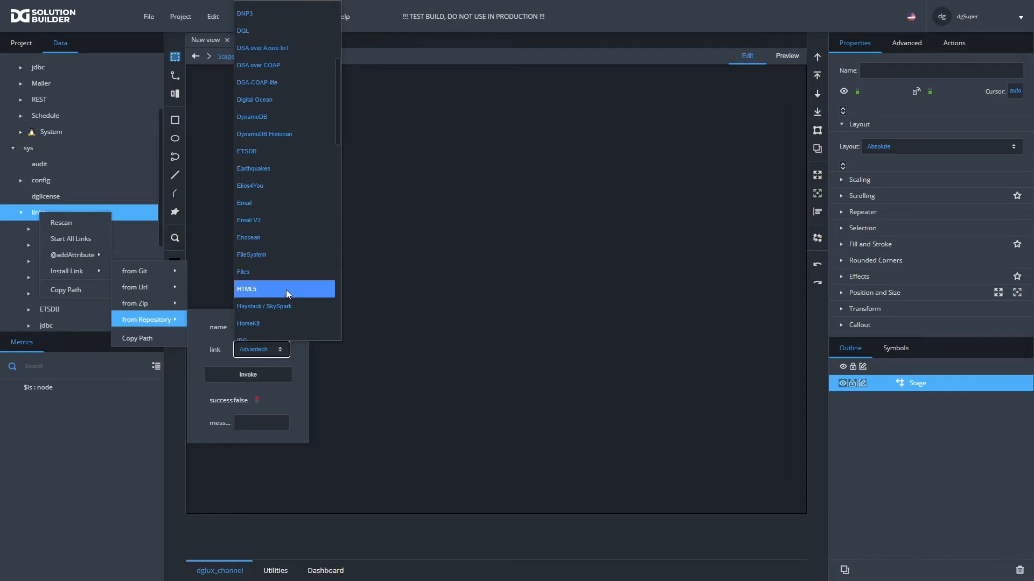
click(276, 306)
click(238, 376)
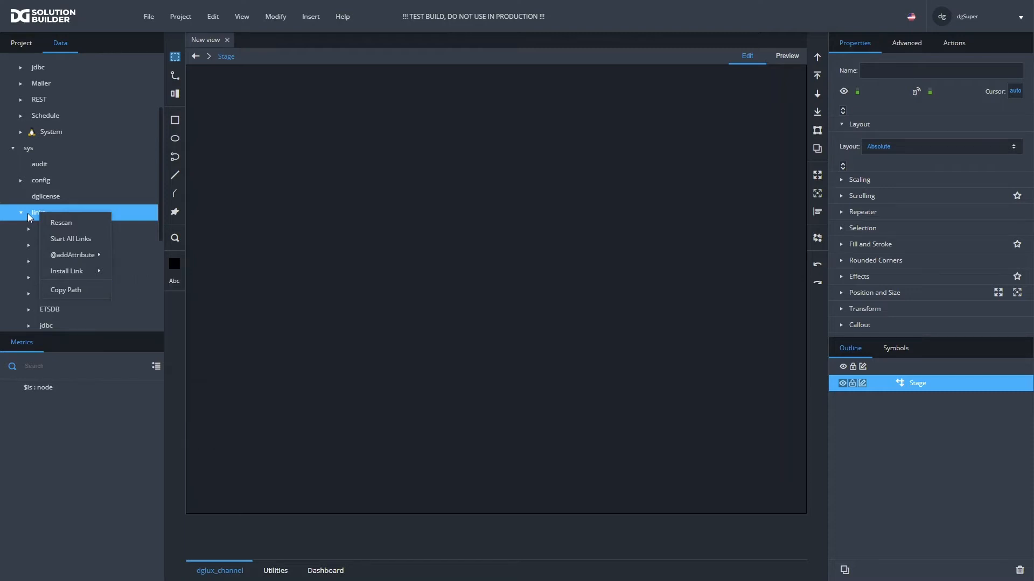
- Start the installed Skyspark link under sys > links
scroll(47, 214, down, 2)
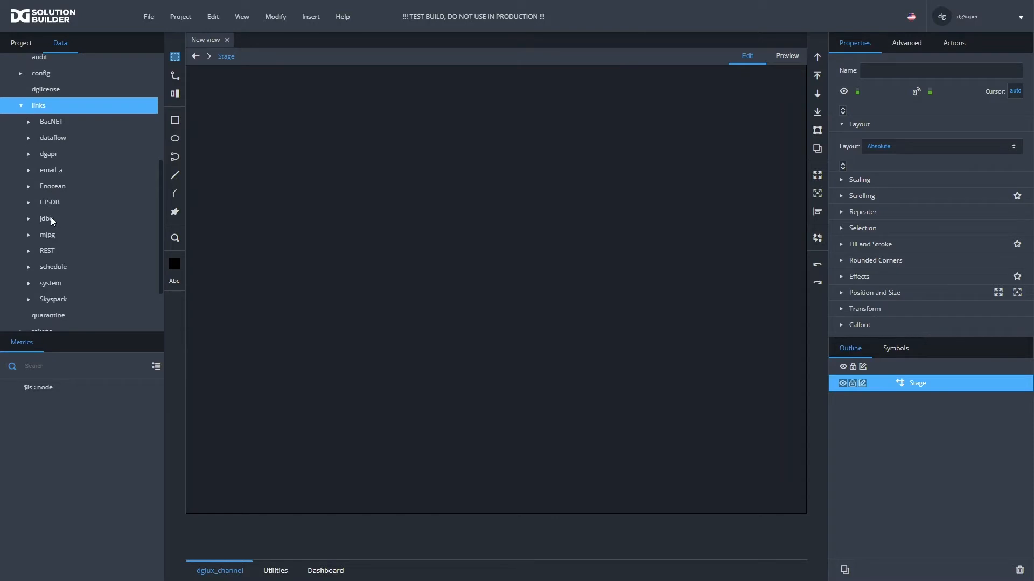
click(56, 299)
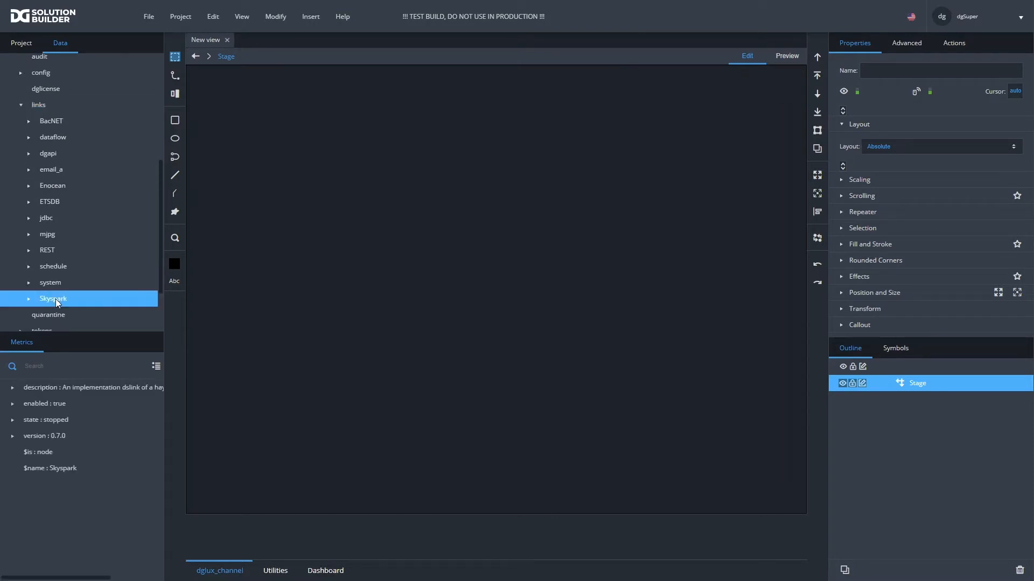
right_click(54, 298)
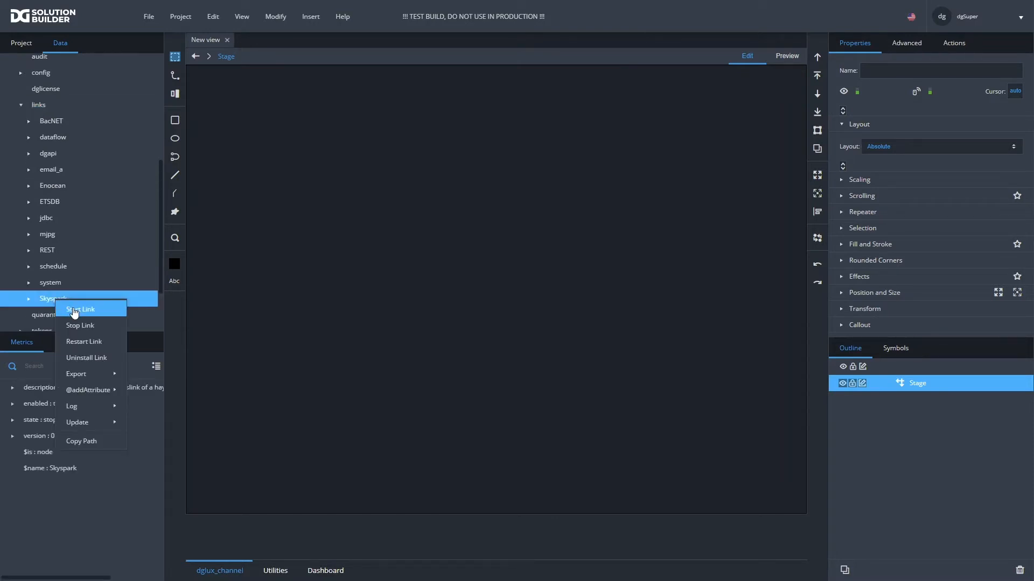
click(74, 310)
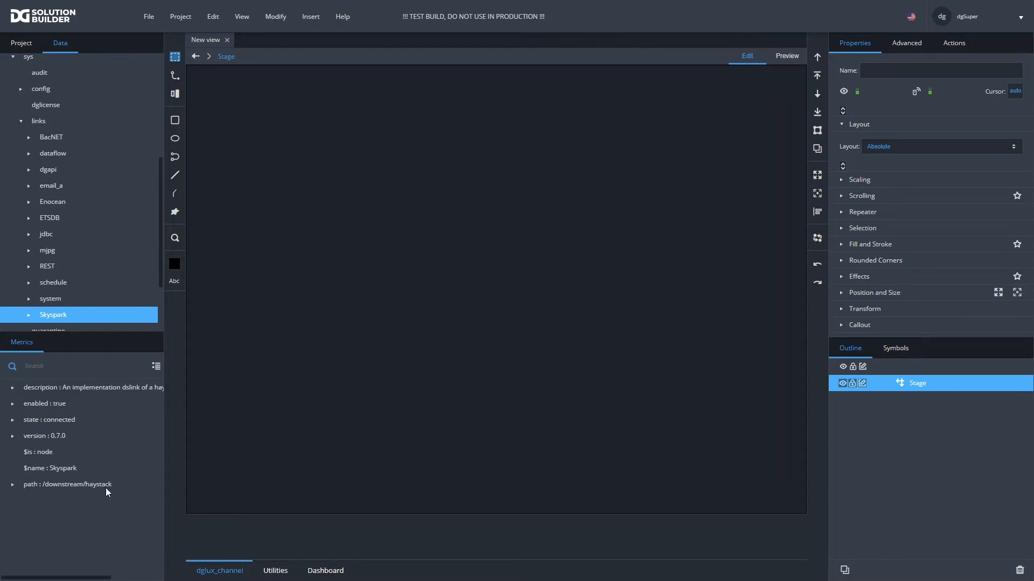
- Begin adding a server to the downstream haystack node, naming it "Skyspark Server" and pasting in its URL
scroll(50, 230, up, 4)
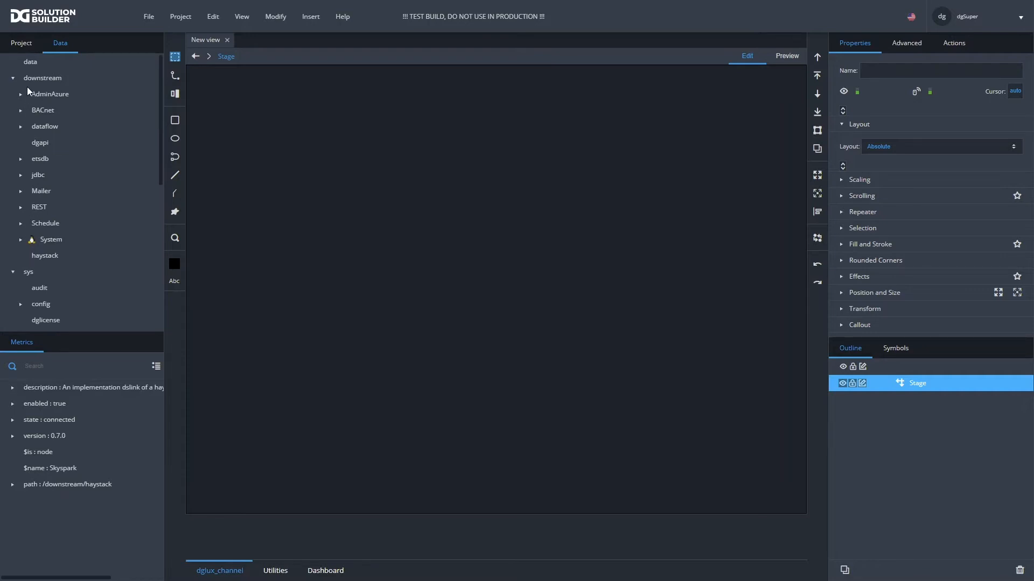
click(47, 257)
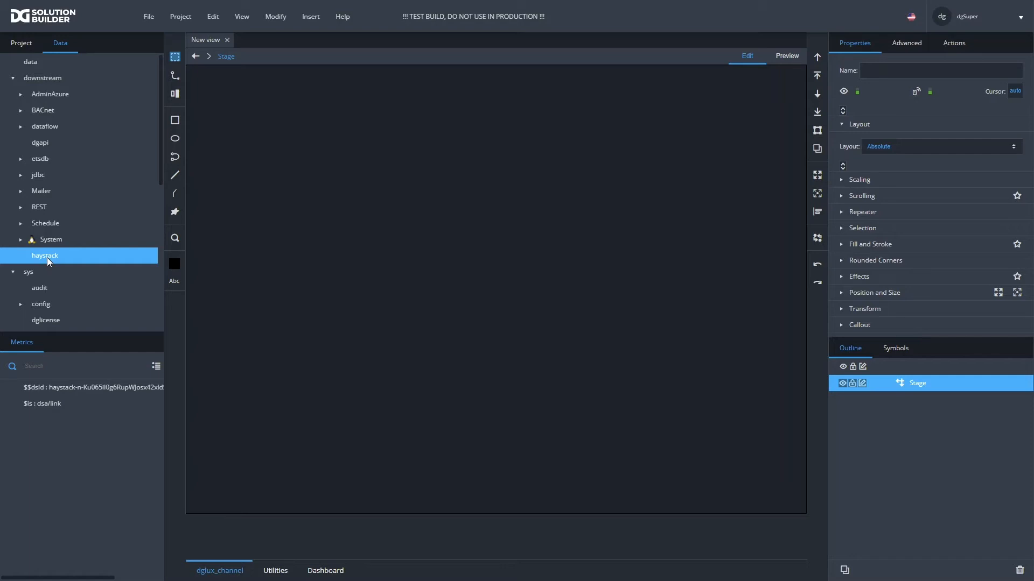
right_click(47, 260)
mouse_move(103, 286)
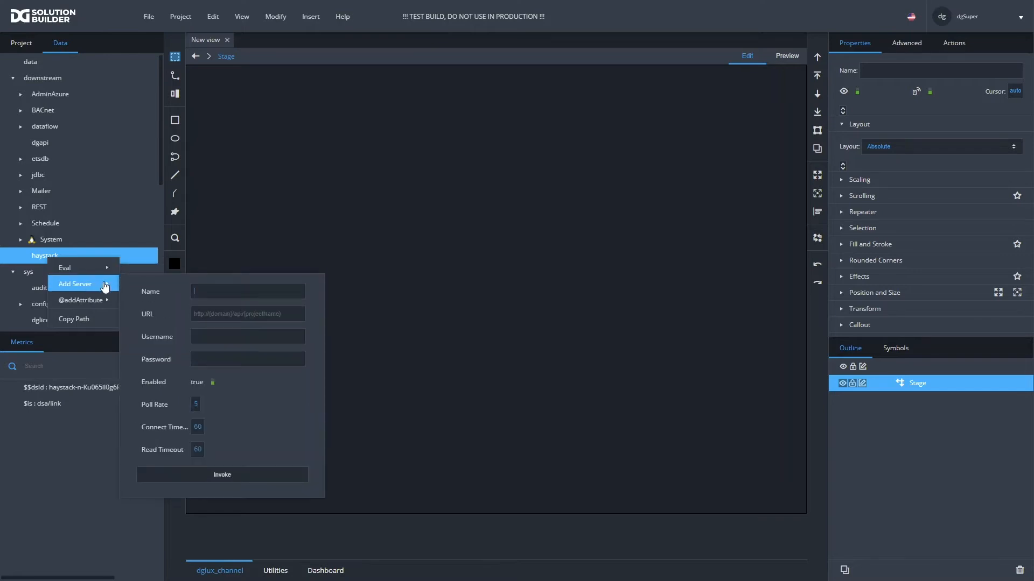
click(204, 290)
text(Skyspark Server)
key(ctrl+v)
- Enter the username ps-team and the account password for the Skyspark server, and add the server
click(253, 332)
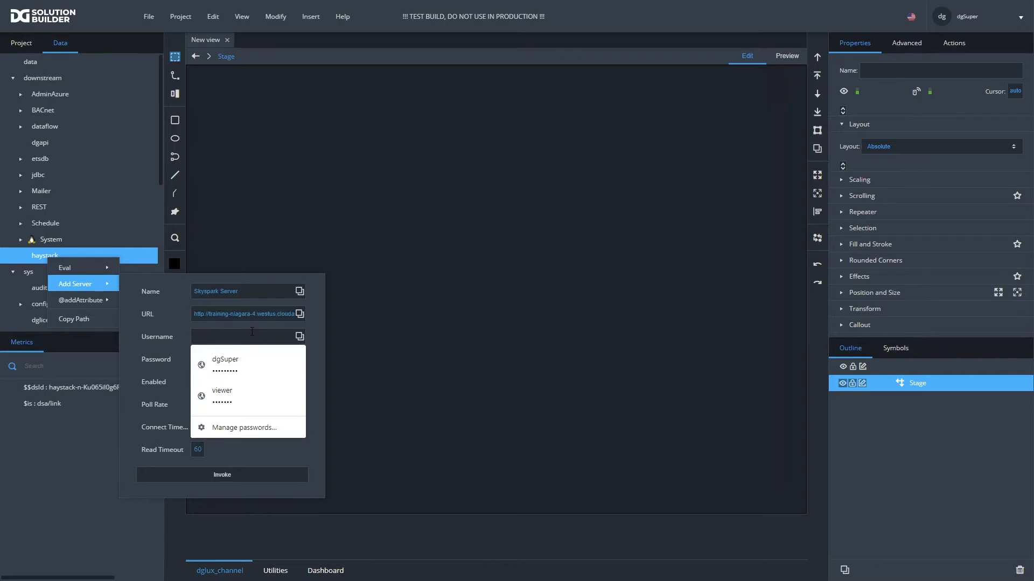
text(ps-team)
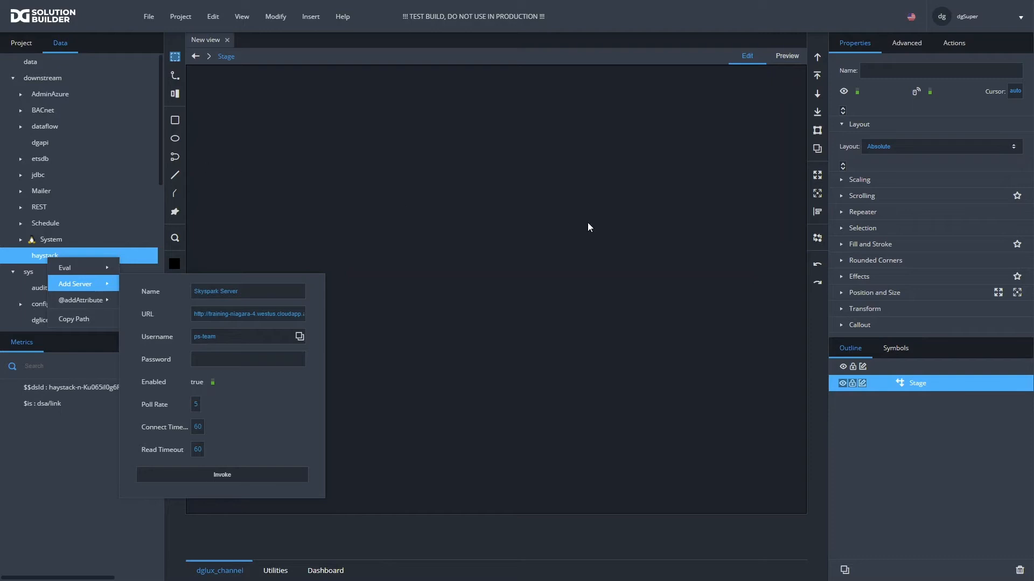
click(255, 362)
key(ctrl+v)
click(232, 476)
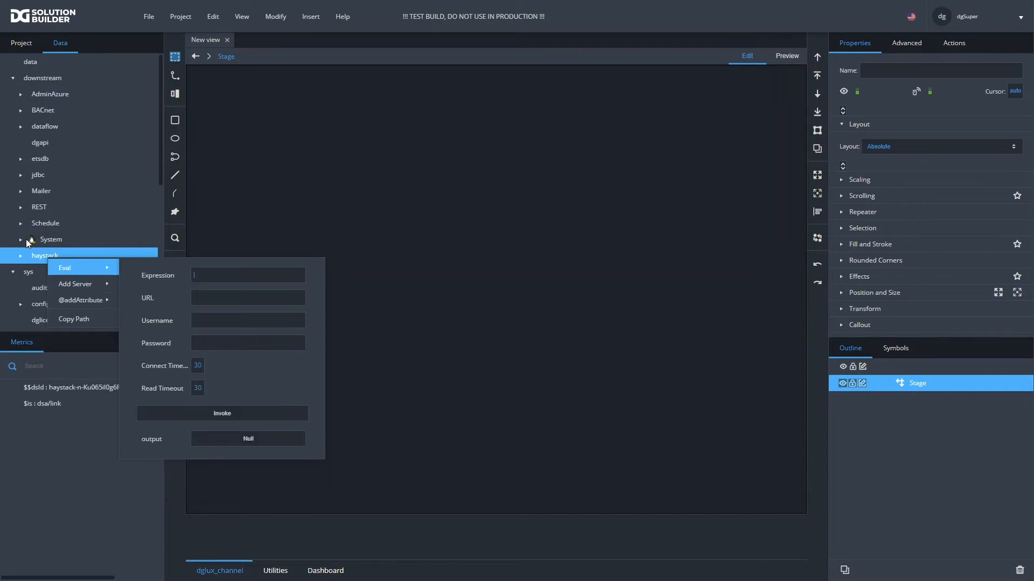
- Examine the Skyspark Server node and its data down through Carytown and ElecMeter-Main to the Cost point's metrics
click(21, 255)
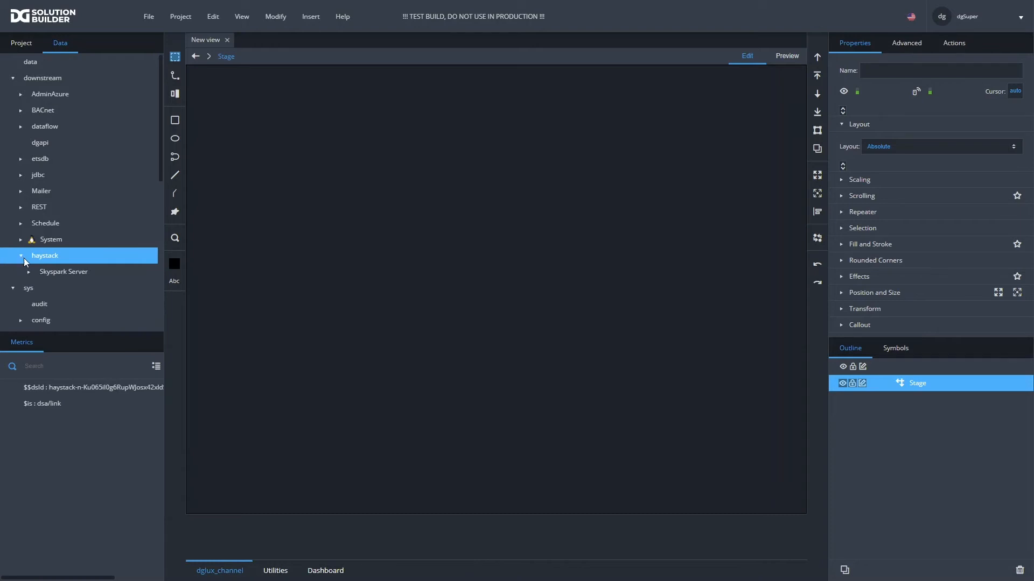
click(52, 273)
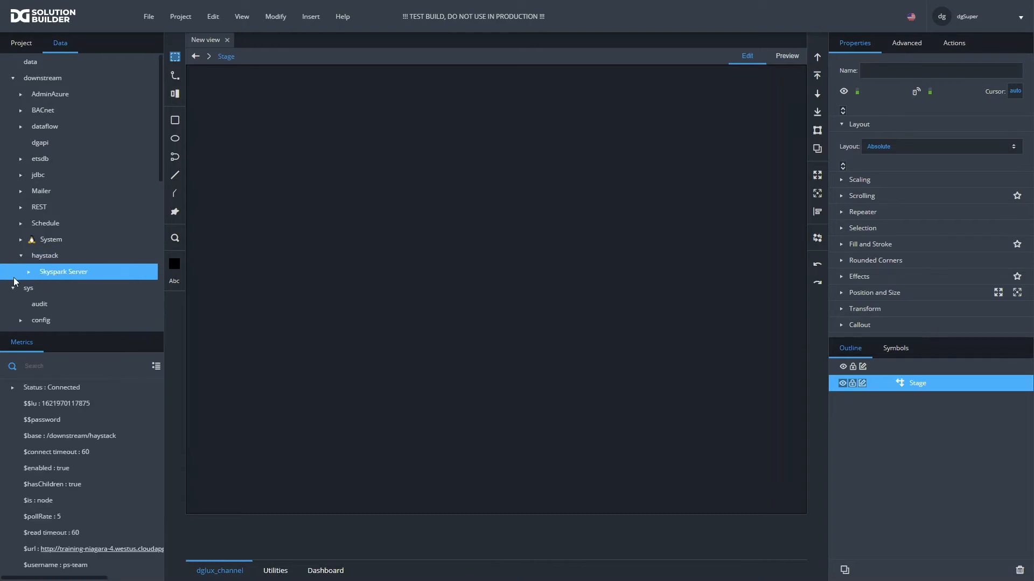
click(28, 271)
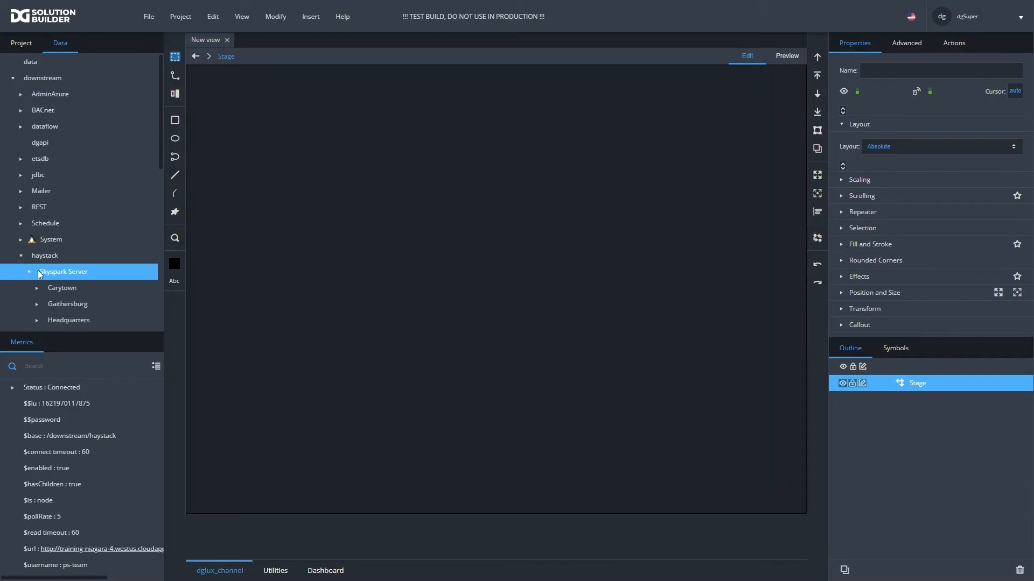
scroll(60, 267, down, 2)
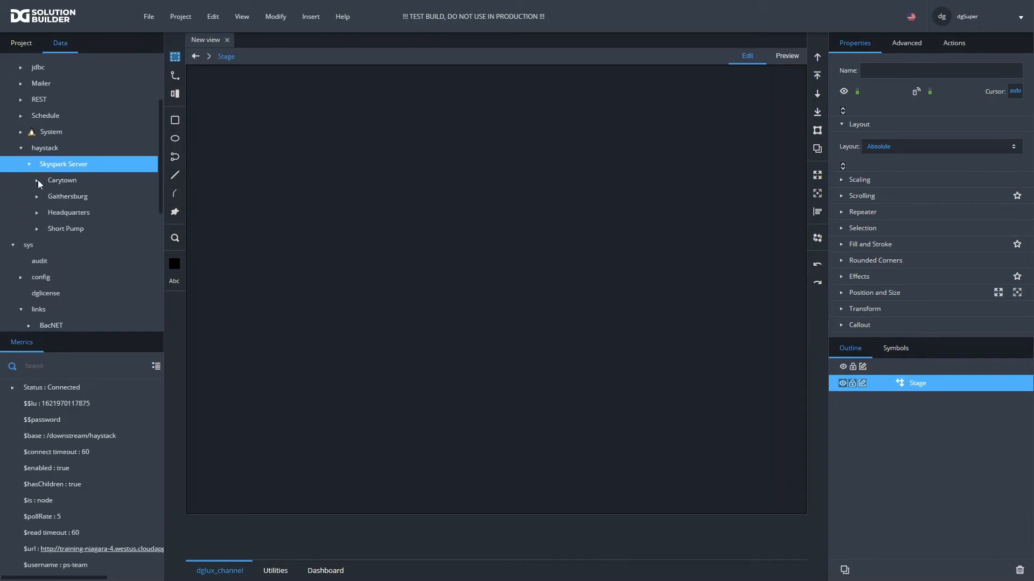
click(38, 180)
click(75, 197)
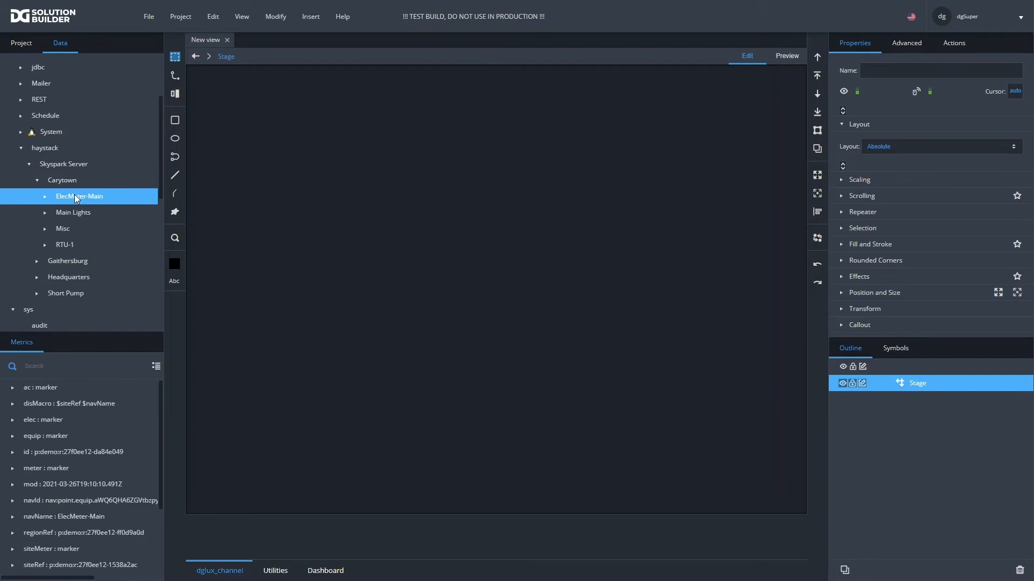
click(46, 198)
click(73, 212)
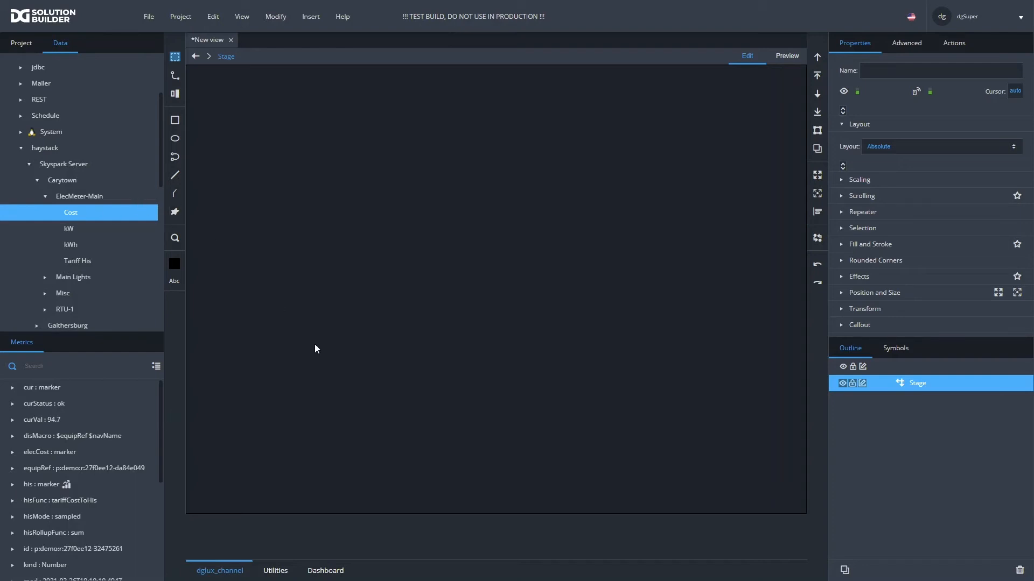
- Place the white circular gauge from the Dashboard palette on the stage and position it near the stage's upper-left corner
click(327, 571)
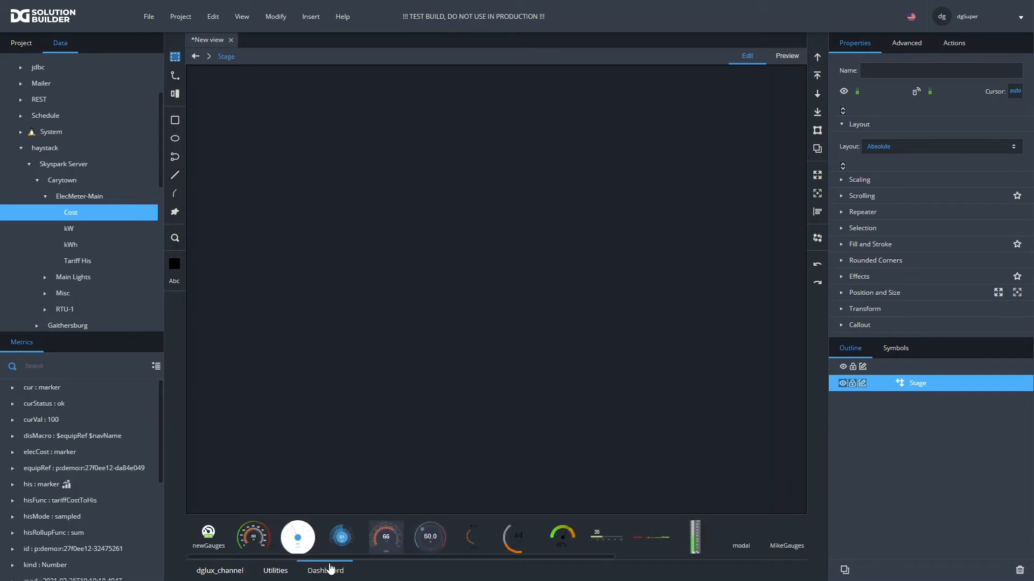
drag(250, 539, 251, 536)
drag(303, 540, 271, 188)
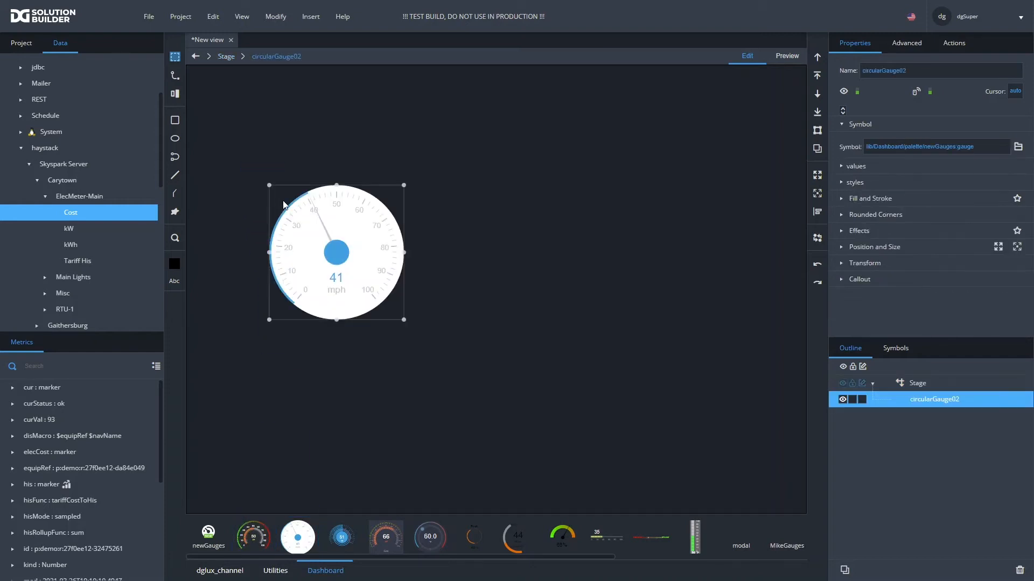
drag(337, 258, 281, 168)
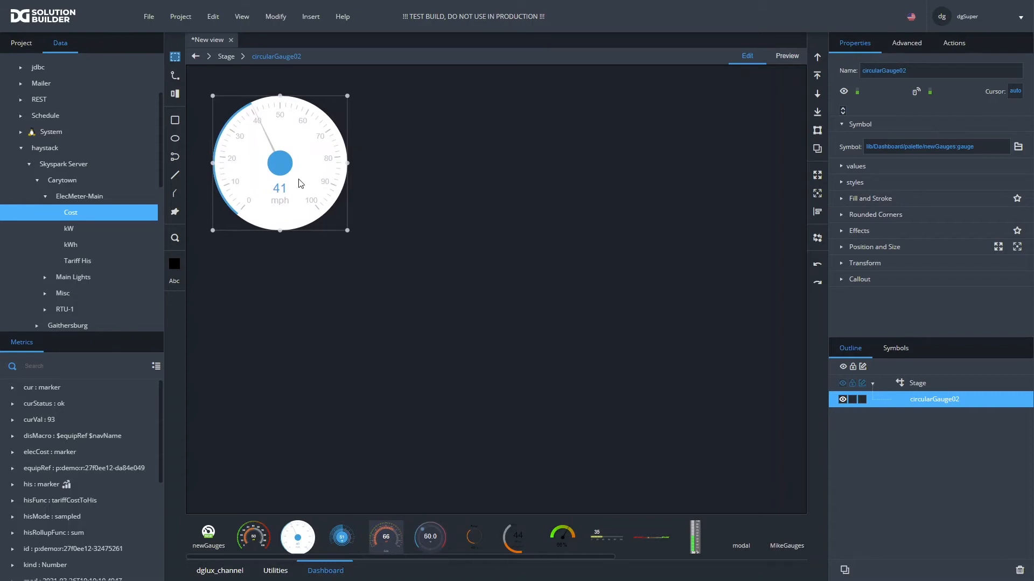
- Open the circular gauge's dataflow and move its window away from the data tree
right_click(921, 407)
click(958, 572)
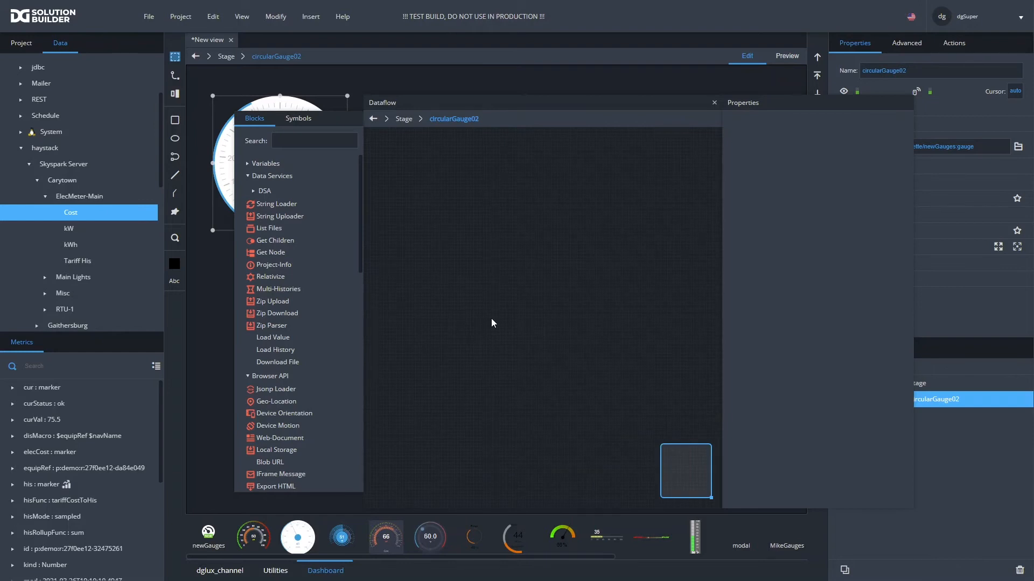
drag(425, 105, 503, 125)
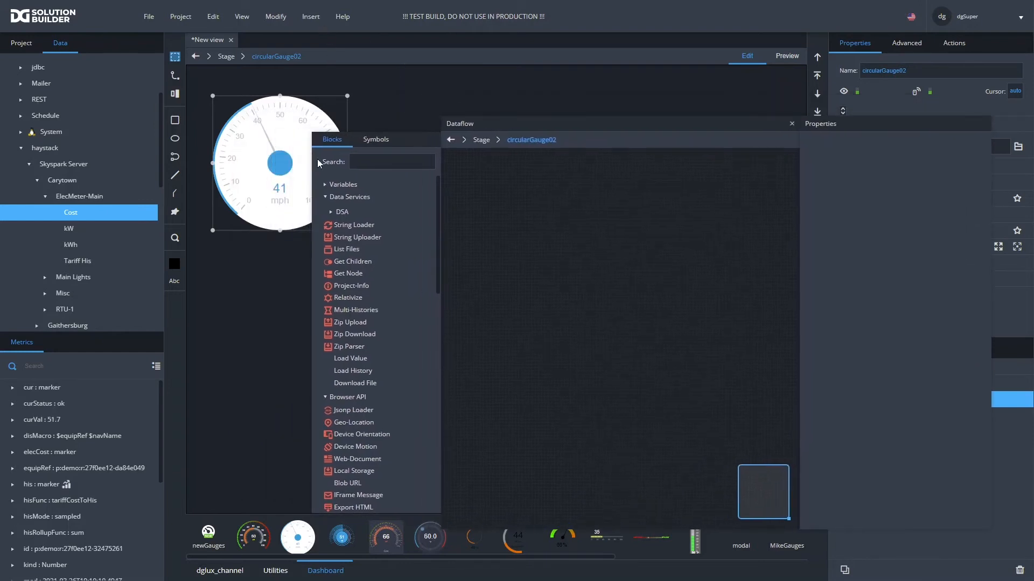
- Load the curVal metric of ElecMeter-Main's kW point into the gauge's dataflow and bind its value to the gauge's current property
click(76, 228)
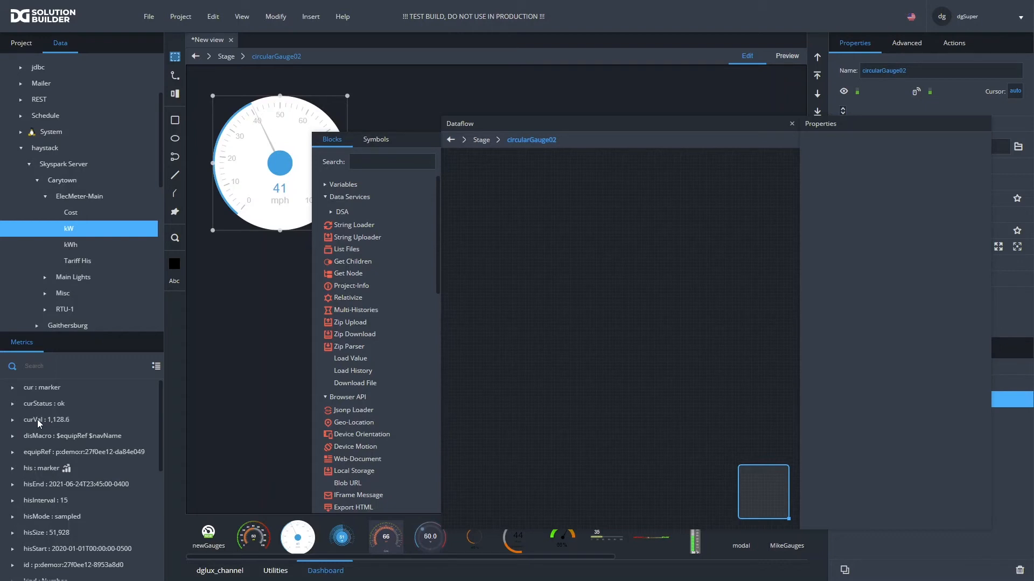
drag(37, 419, 482, 175)
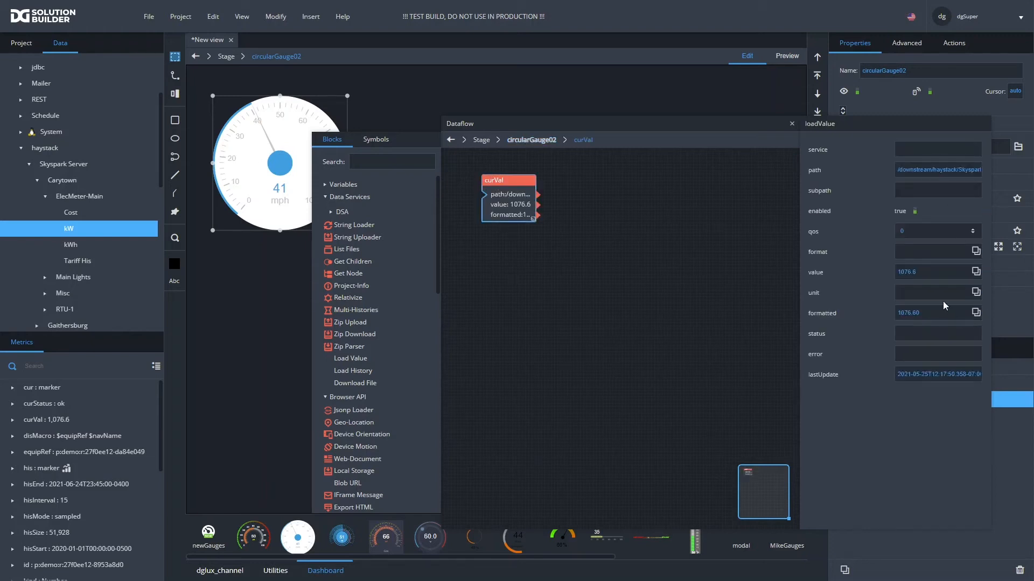
drag(571, 120, 365, 250)
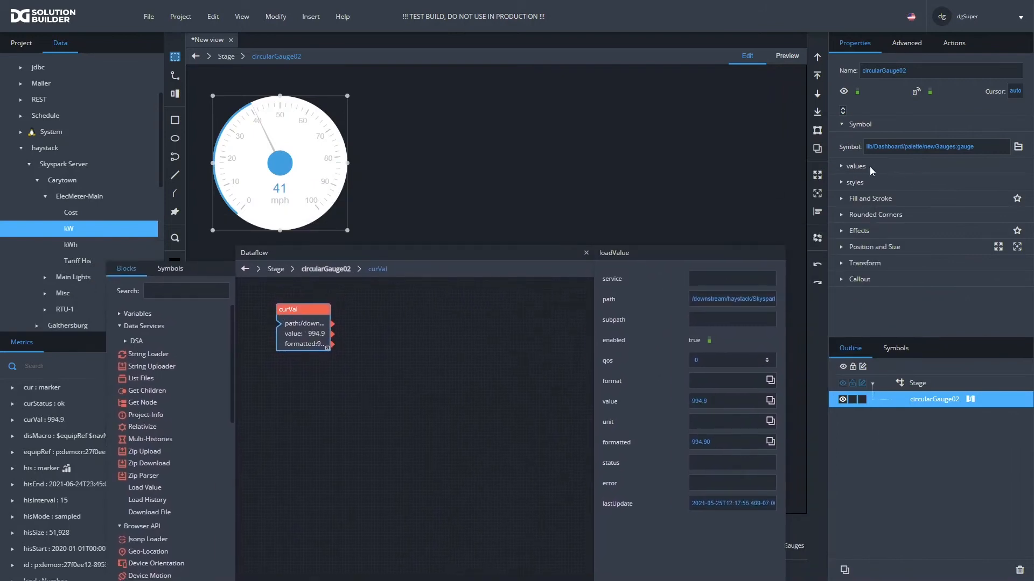
click(843, 167)
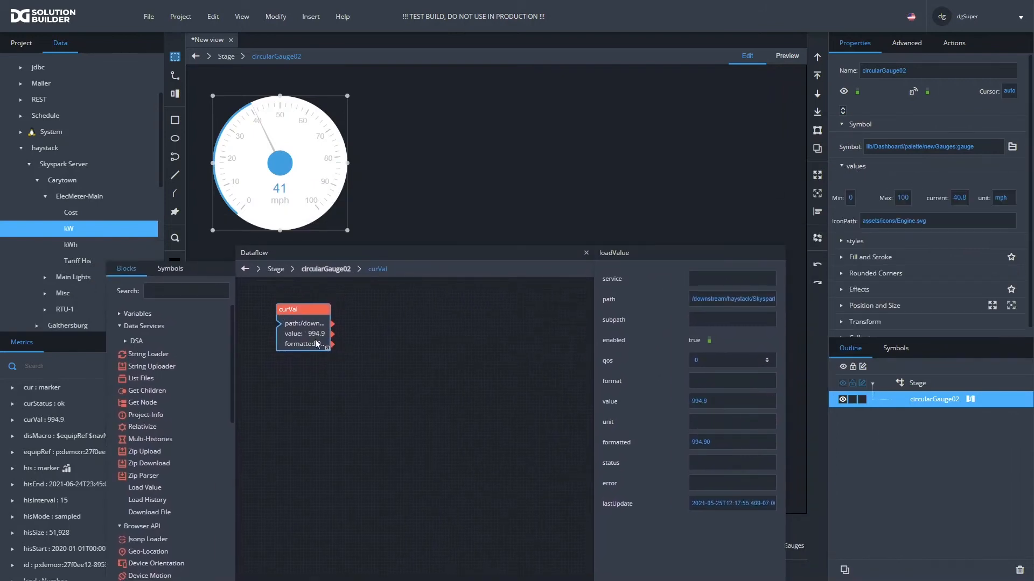
drag(332, 334, 963, 203)
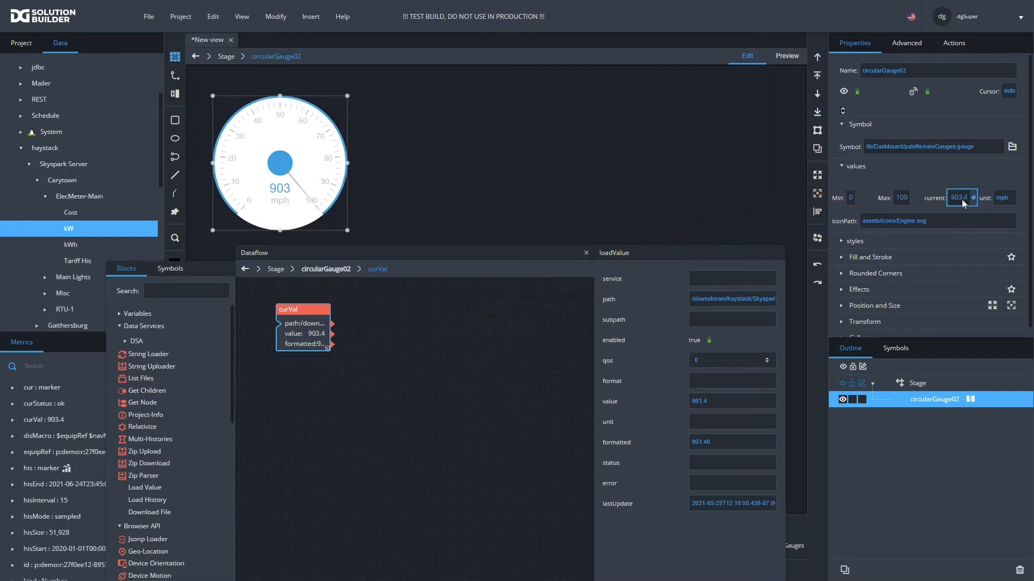
- Set the gauge's maximum to 1500 and its unit to kW, and close the dataflow
double_click(895, 198)
text(15)
key(Return)
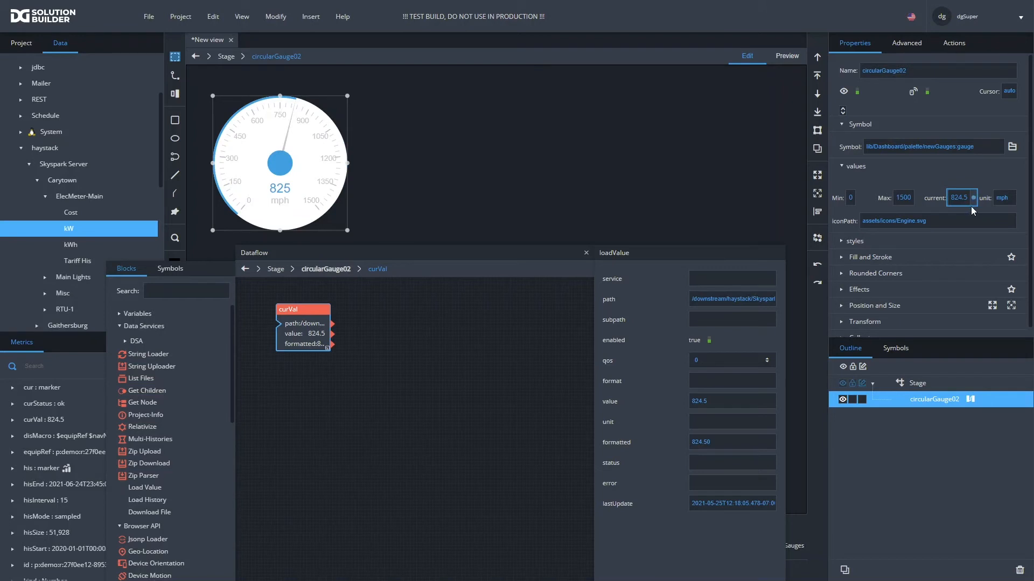
click(1008, 198)
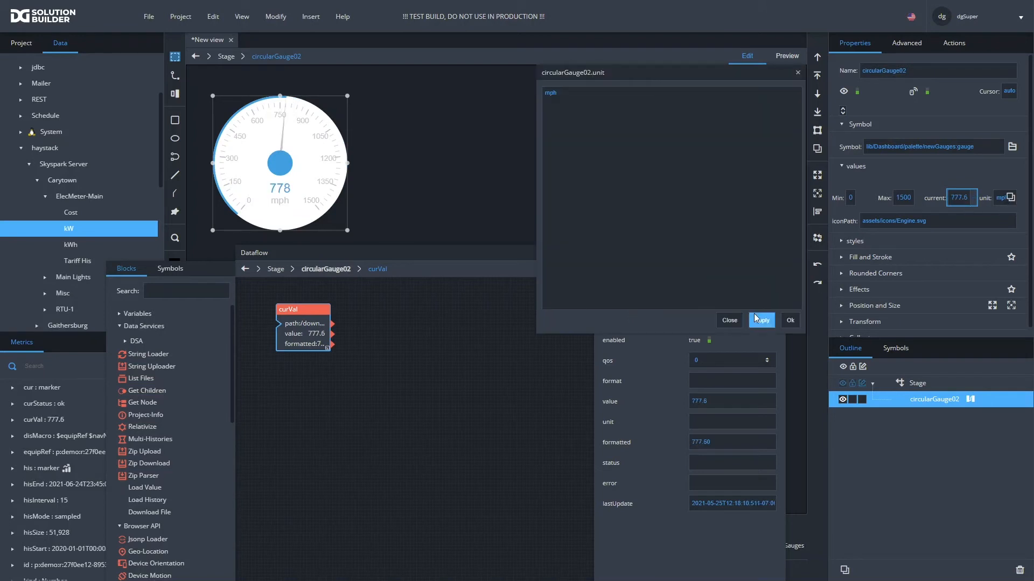
click(730, 320)
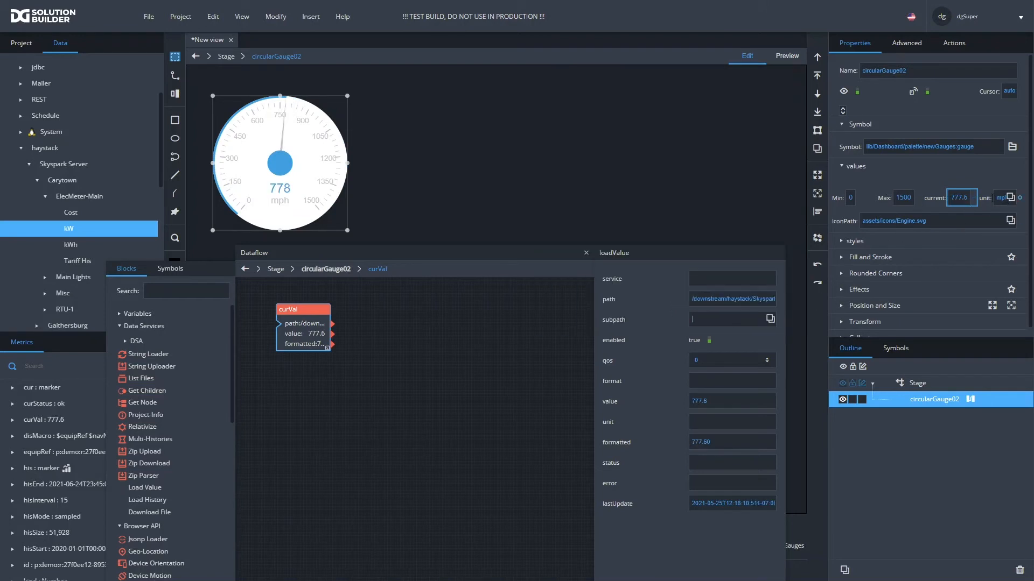
double_click(999, 198)
text(kW)
click(586, 253)
- Move the gauge closer to the stage's upper-left corner and insert a chart to its right
drag(318, 194, 301, 175)
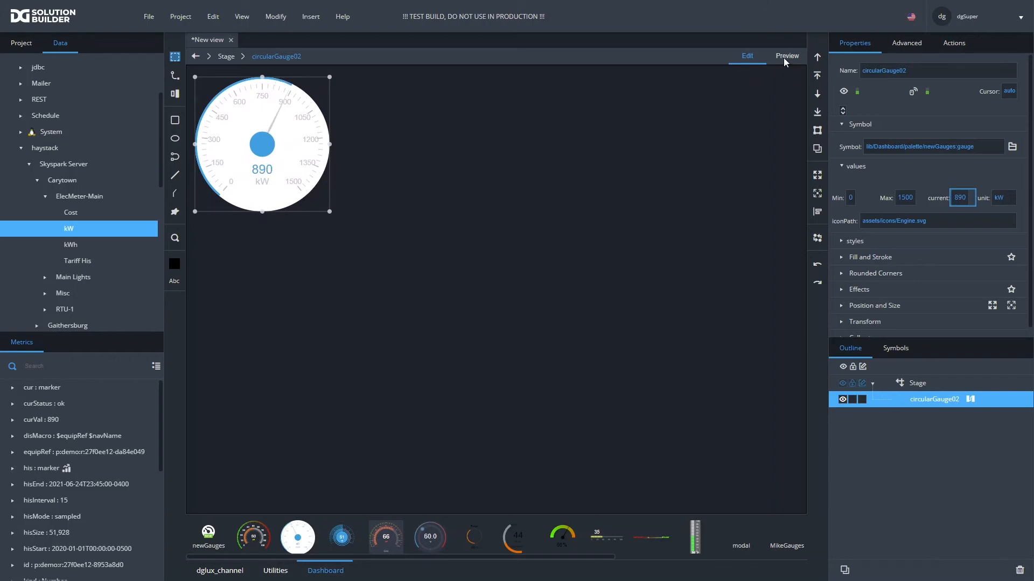
click(501, 243)
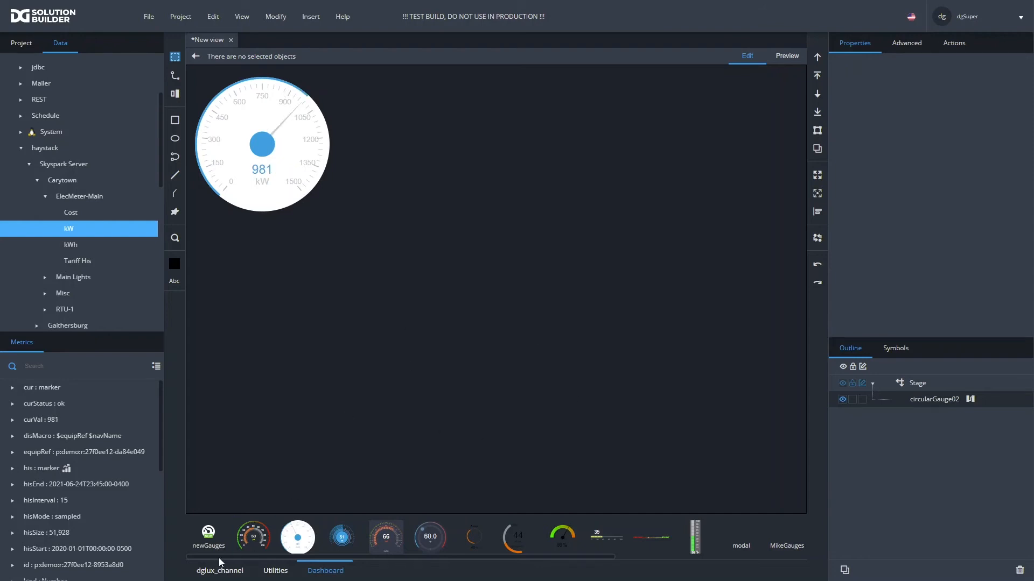
right_click(407, 243)
mouse_move(438, 253)
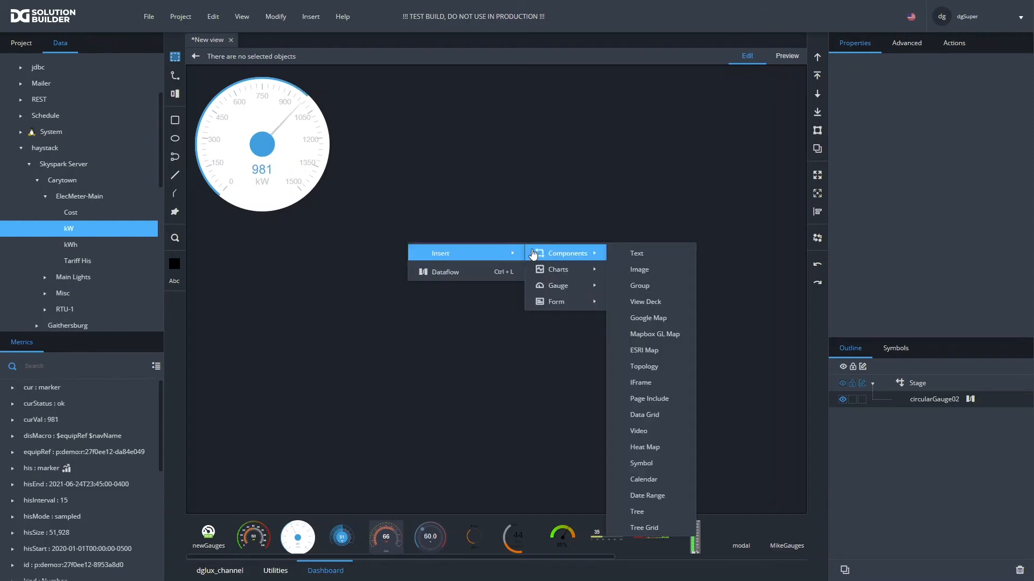
mouse_move(555, 270)
click(627, 270)
drag(554, 275, 521, 114)
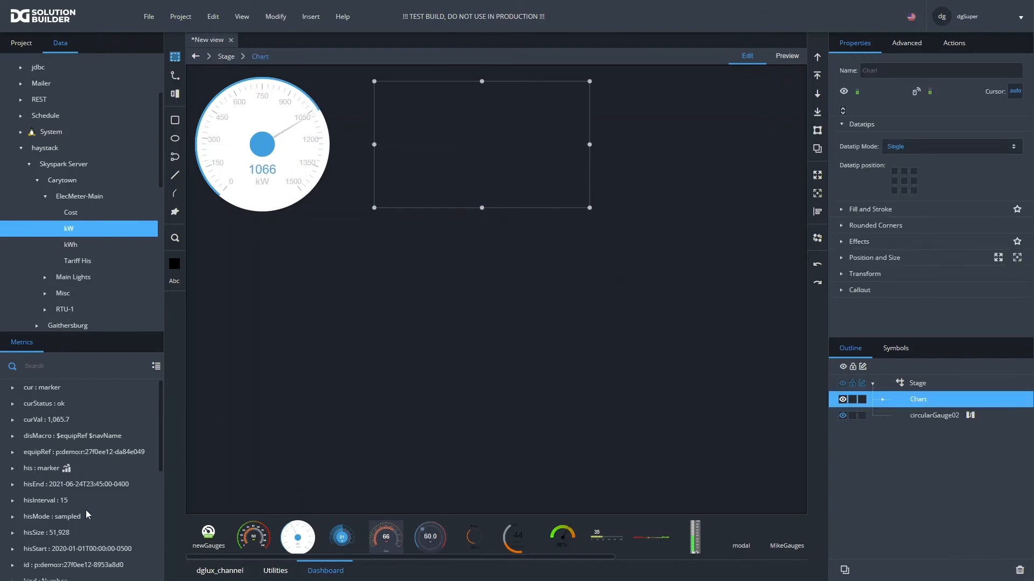
- Open the chart's dataflow and add the kW point's his metric as a history block, keeping the window clear of the chart
scroll(61, 474, down, 5)
scroll(58, 475, up, 5)
right_click(930, 401)
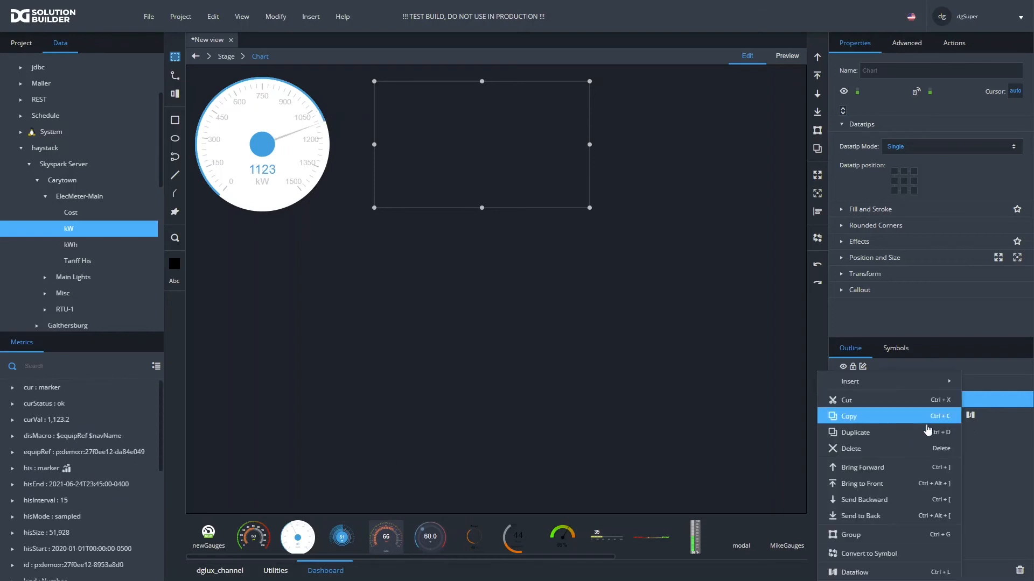
click(877, 572)
drag(396, 250, 620, 258)
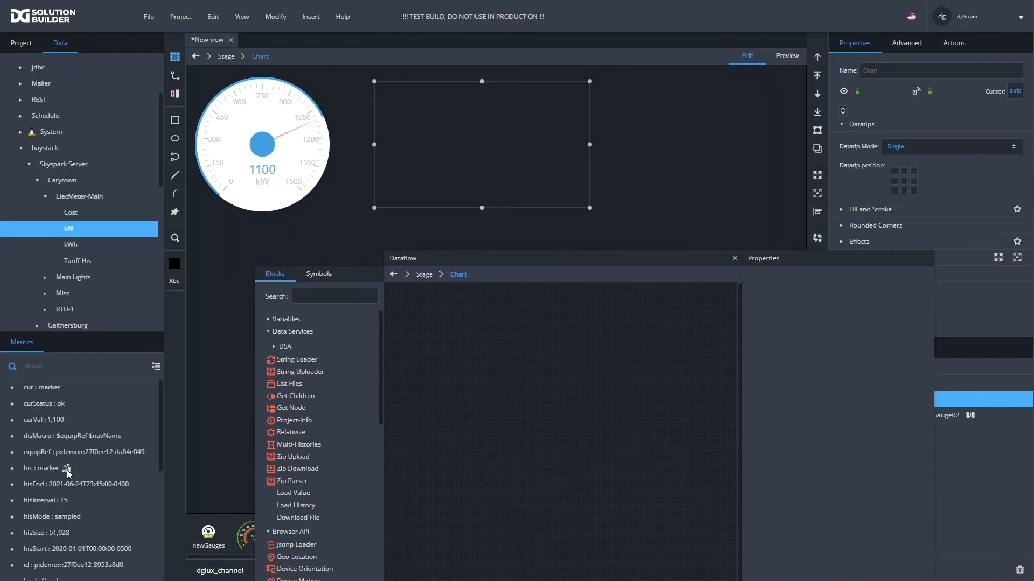
mouse_move(67, 470)
mouse_down()
mouse_move(454, 351)
mouse_move(415, 321)
mouse_move(419, 312)
mouse_up()
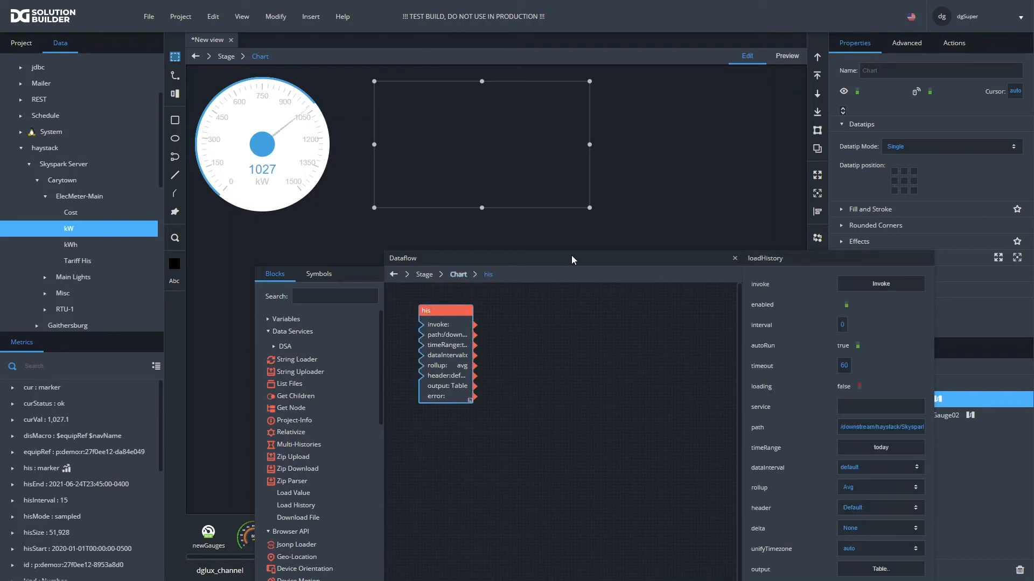
drag(571, 255, 453, 218)
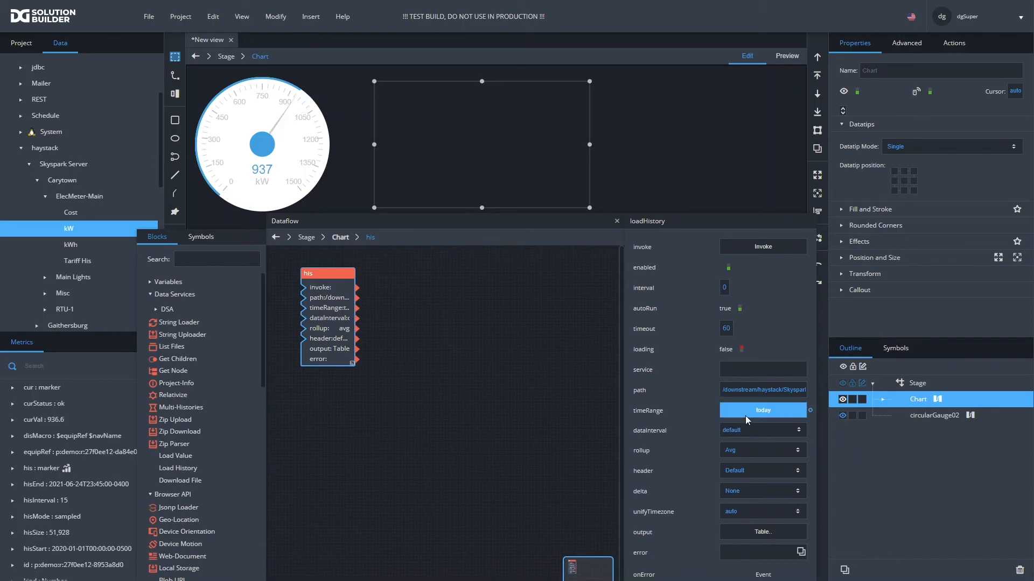
- Plot the history output's value column on the chart as a Line Series with a Linear Axis and a timestamp DateTime Axis
click(736, 533)
scroll(383, 263, down, 15)
scroll(360, 274, up, 4)
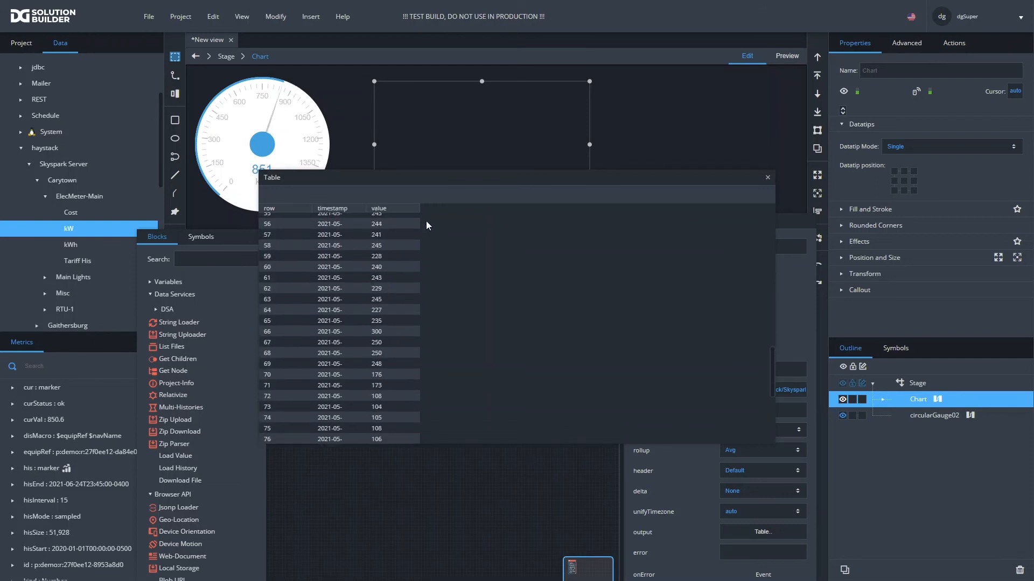
drag(404, 210, 462, 122)
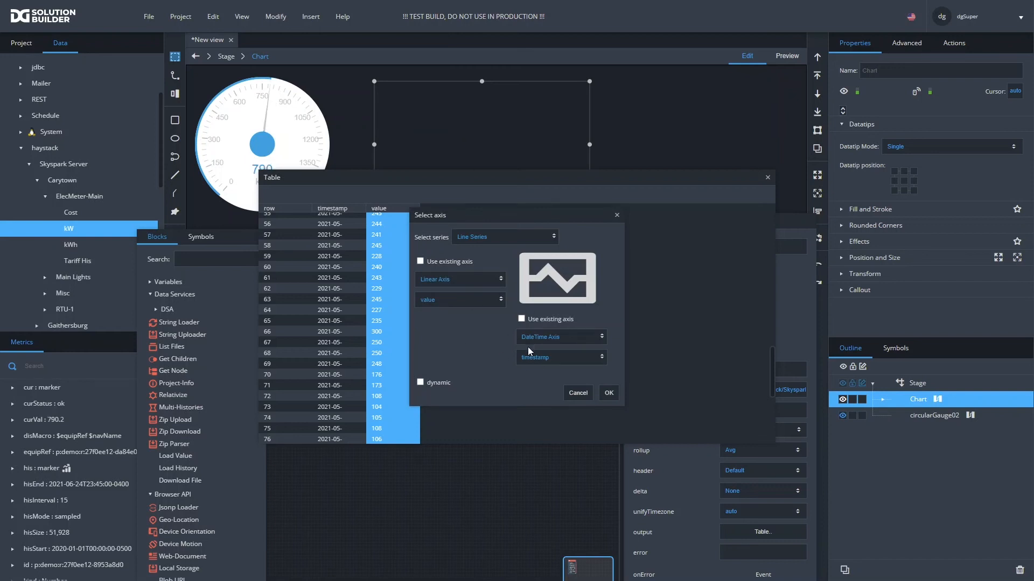
click(608, 393)
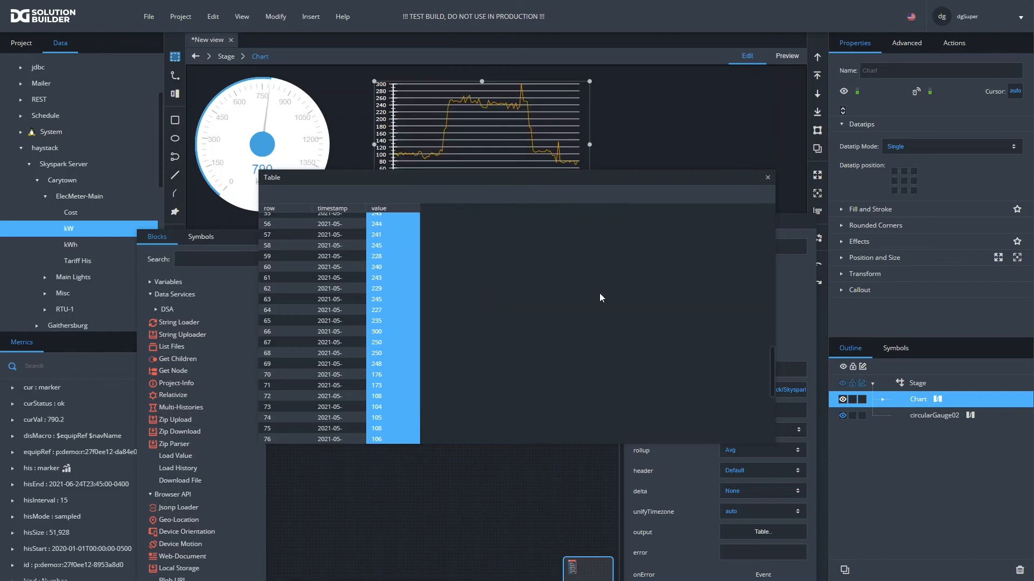
click(768, 177)
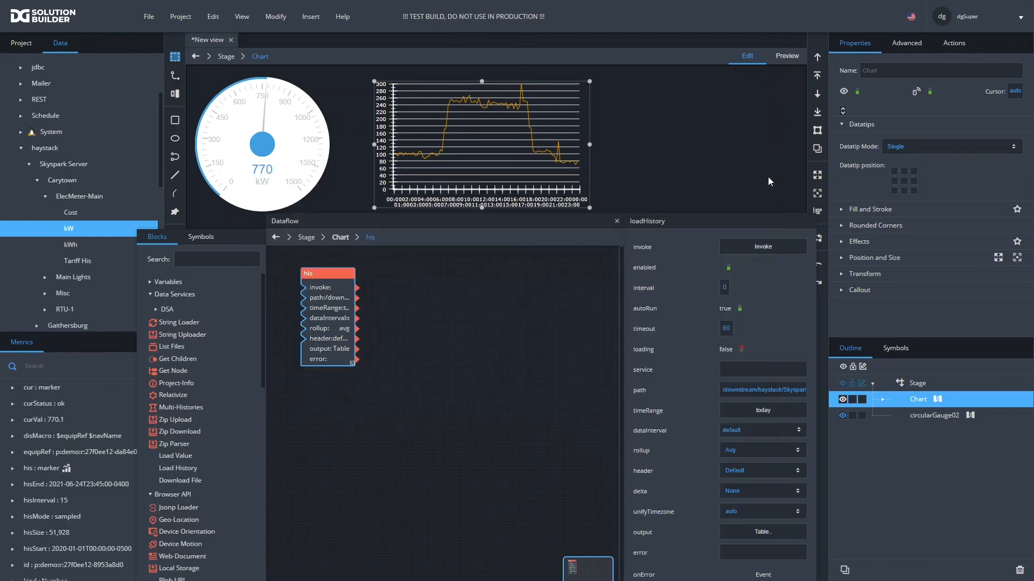
click(616, 222)
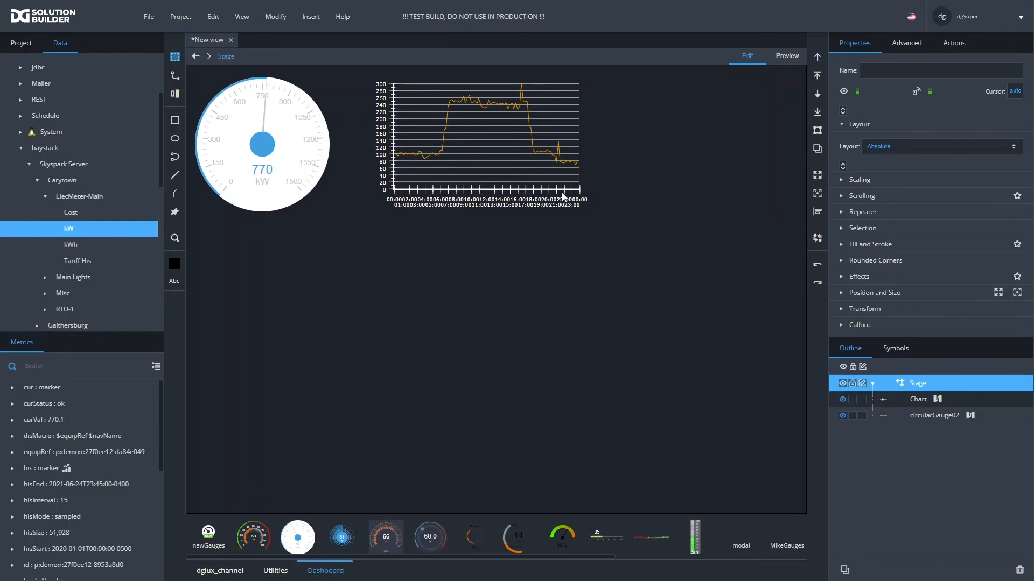
- Widen the chart to nearly fill the stage's remaining width and align it beside the gauge
click(583, 205)
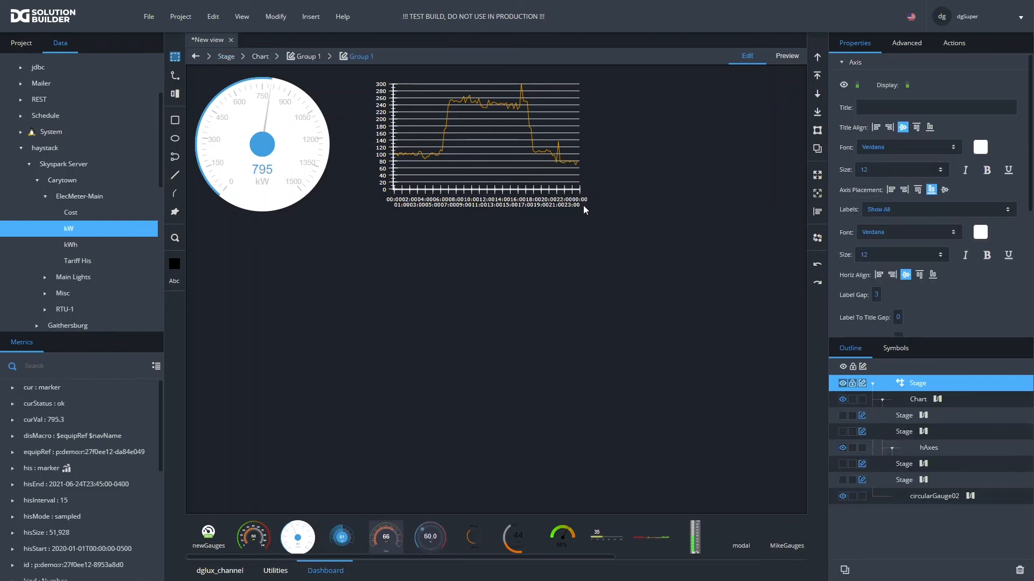
click(563, 166)
drag(589, 208, 787, 209)
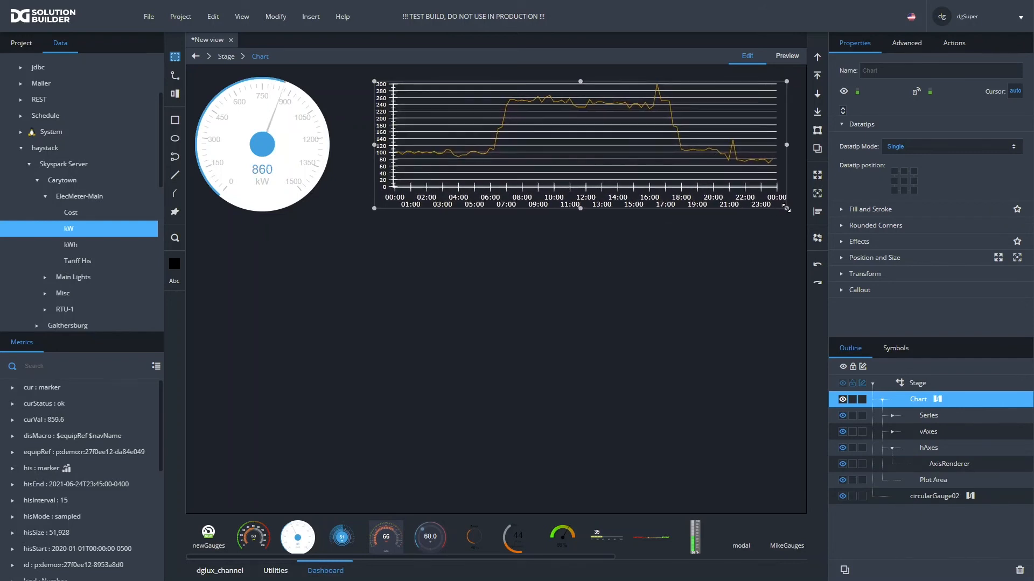
drag(593, 153, 572, 154)
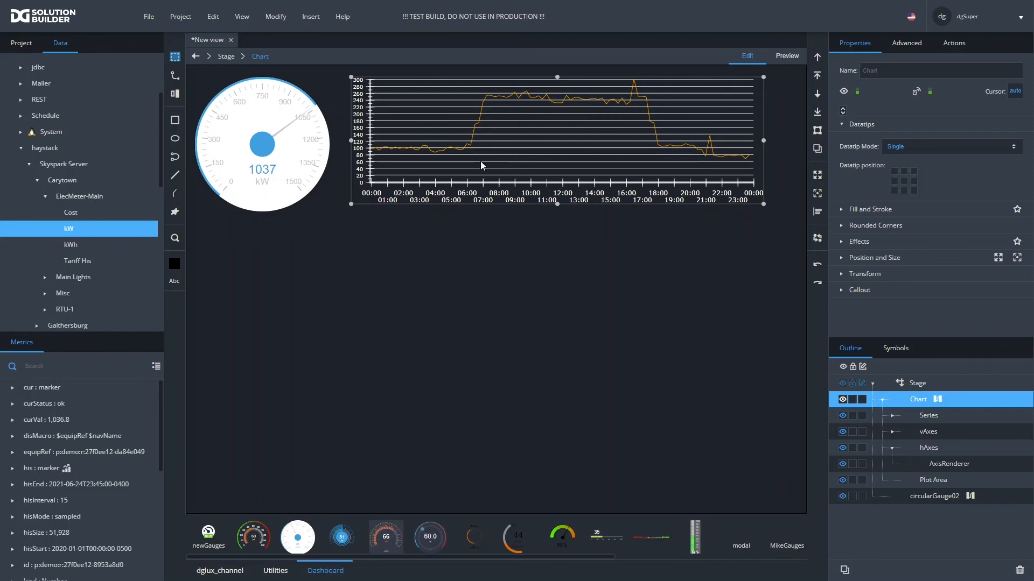
click(509, 209)
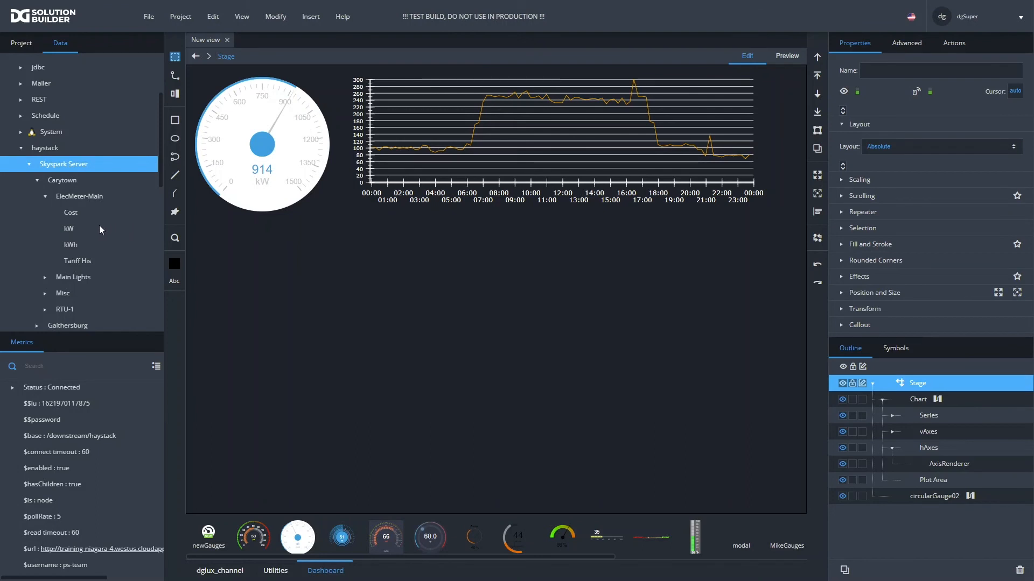
- Evaluate the expression sites on the Skyspark Server node and open its output table
right_click(66, 165)
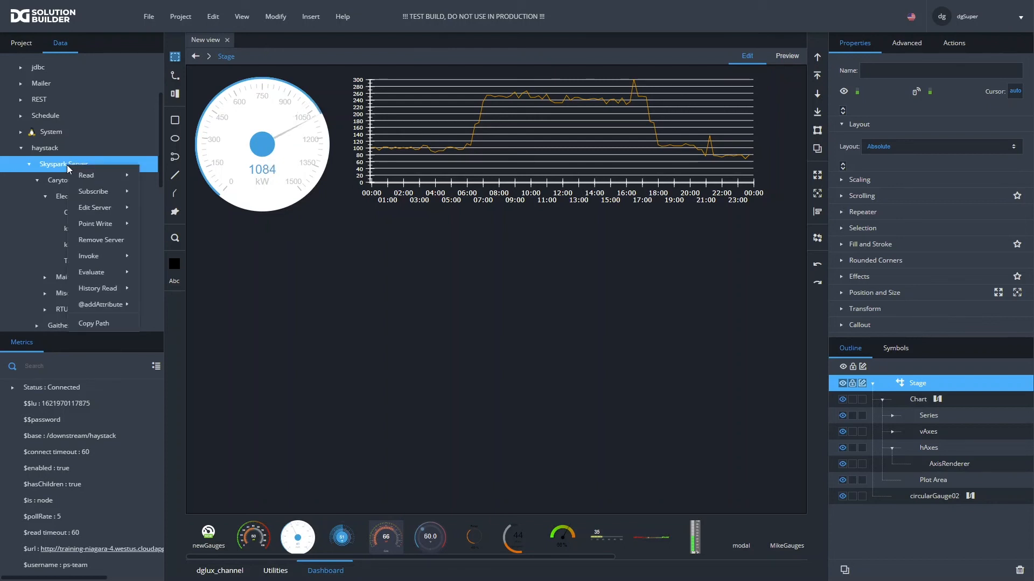
mouse_move(96, 195)
mouse_move(107, 226)
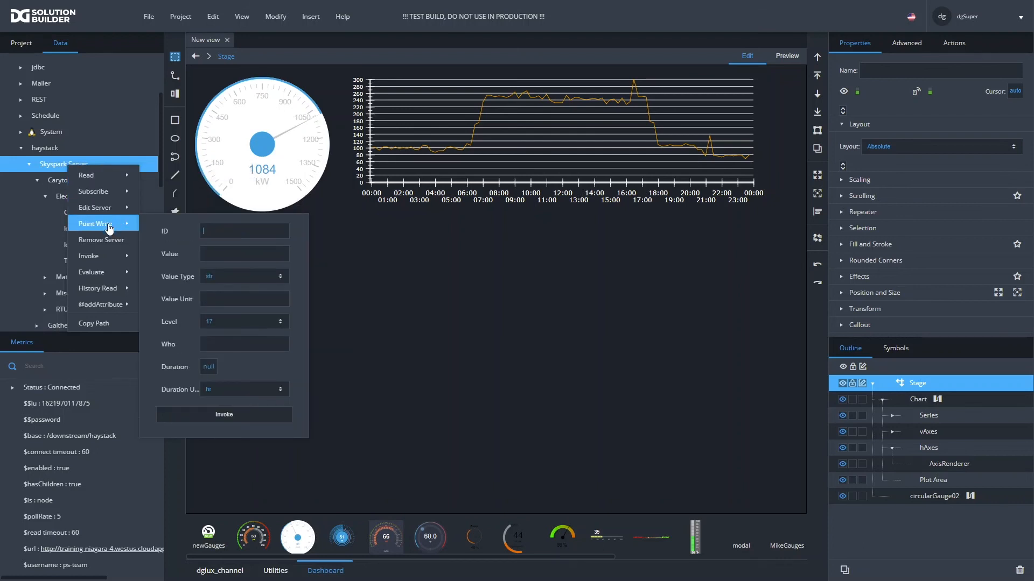
mouse_move(112, 273)
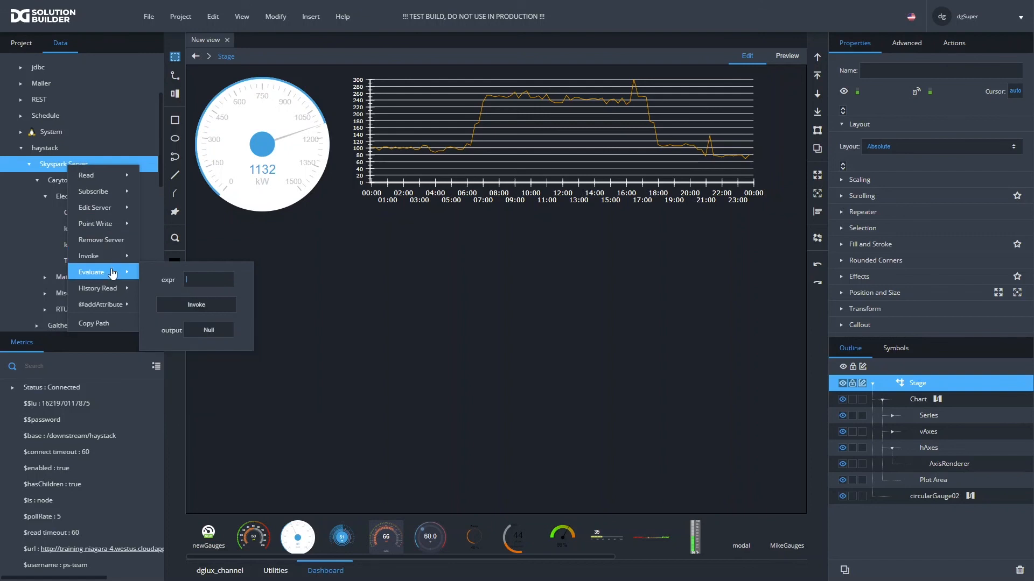
text(sites)
click(191, 307)
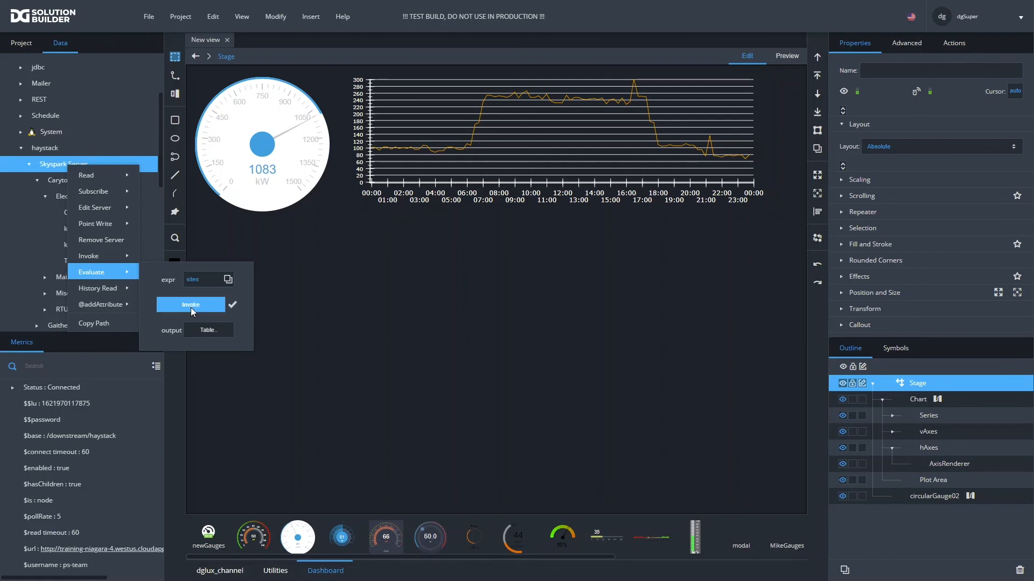
click(199, 330)
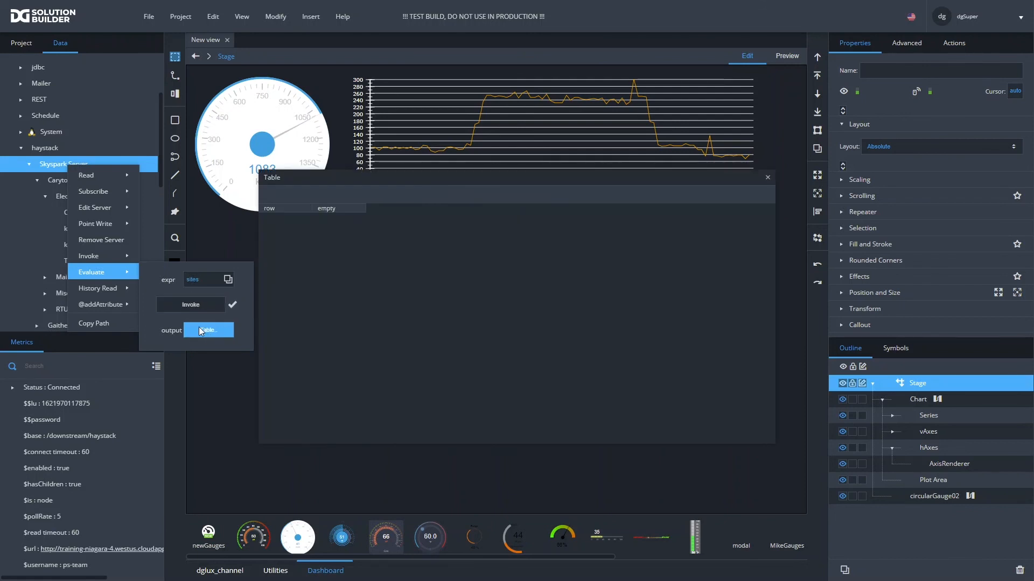
- Change the Evaluate expression to site and invoke it again with the output table open
click(207, 280)
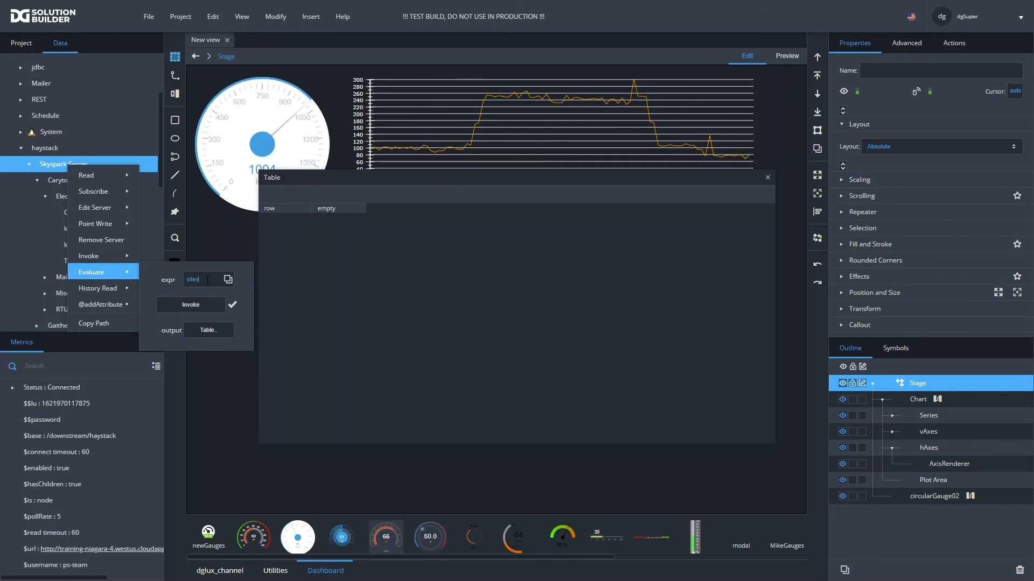
key(BackSpace)
click(200, 303)
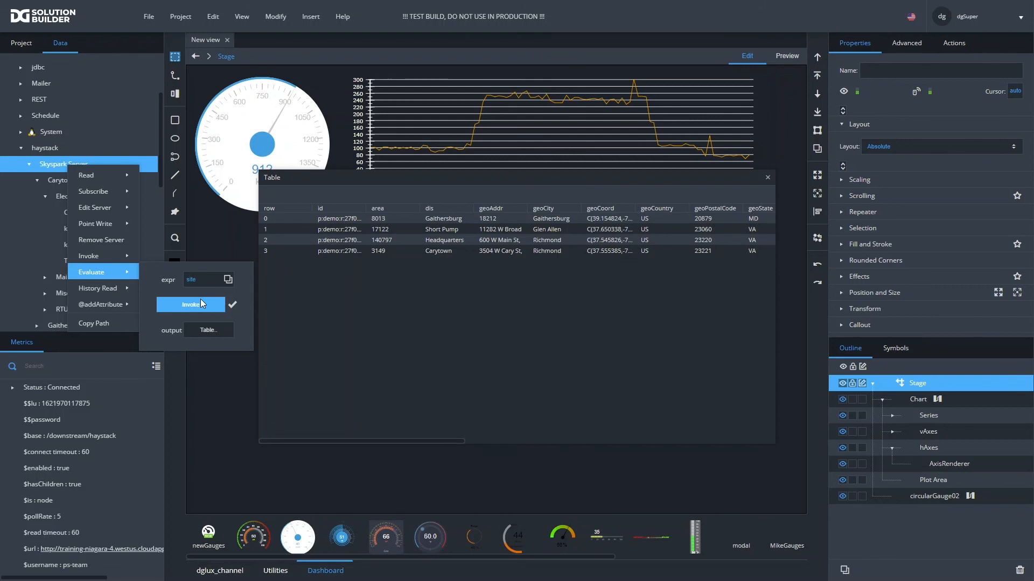